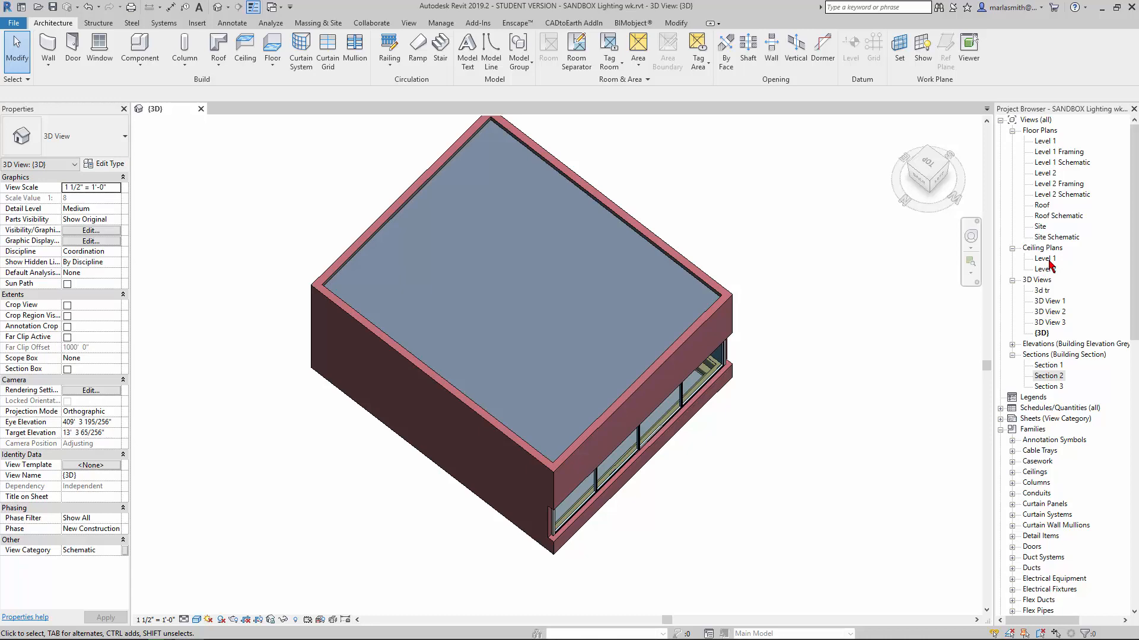
# - Open the Level 1 reflected ceiling plan and check the properties of the ACT grid ceiling and the GWB stud shelf ceiling
pyautogui.doubleClick(1047, 259)
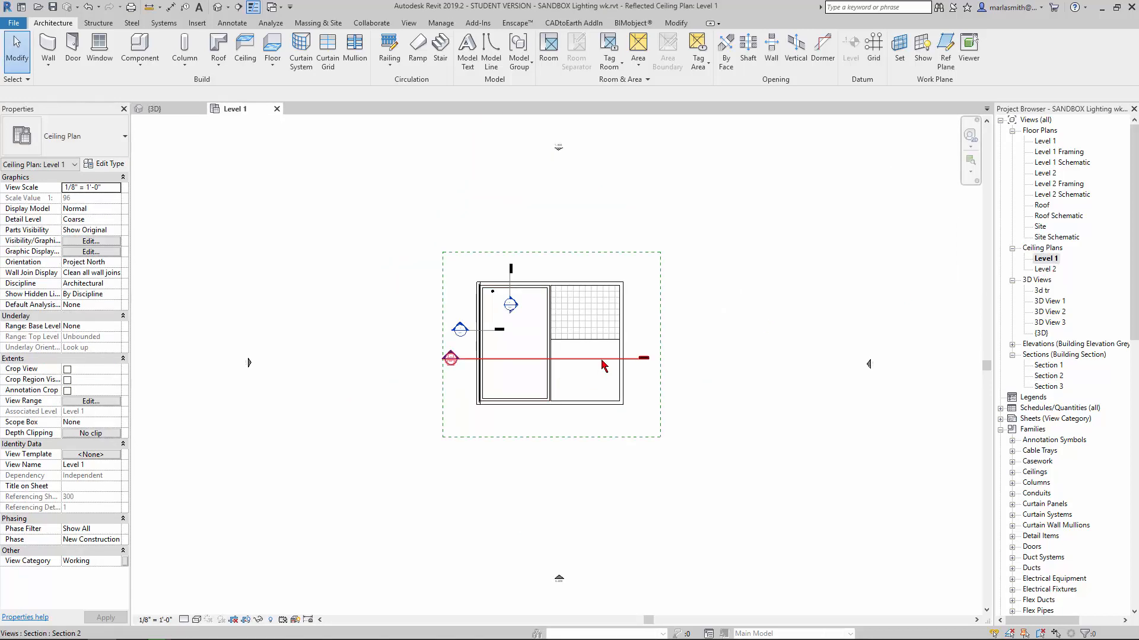
pyautogui.scroll(3, 601, 358)
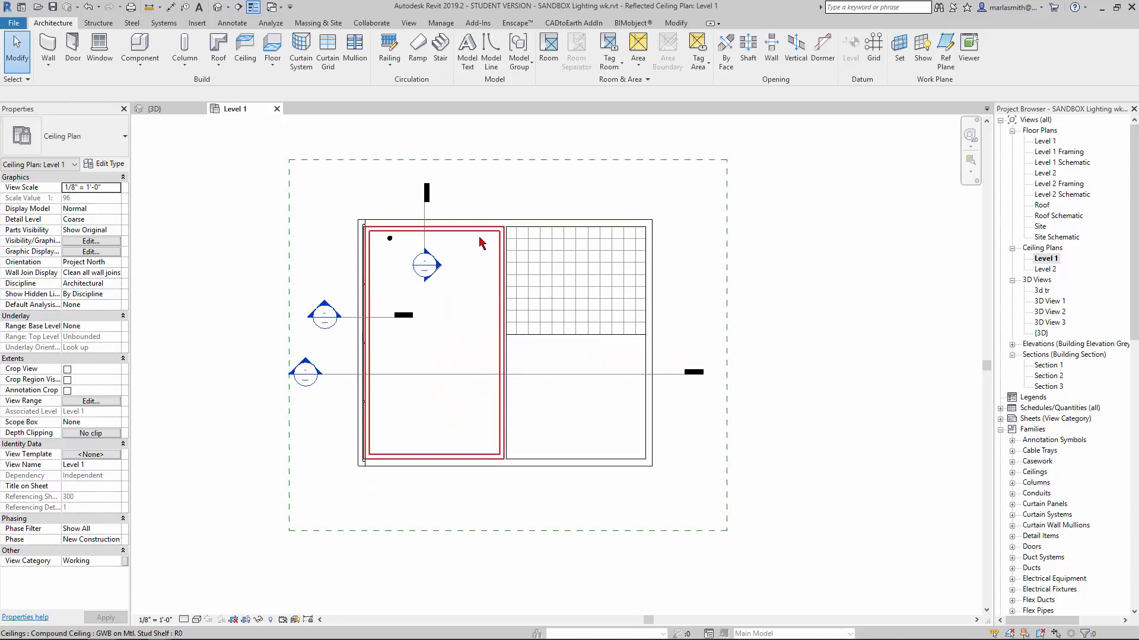
pyautogui.click(579, 345)
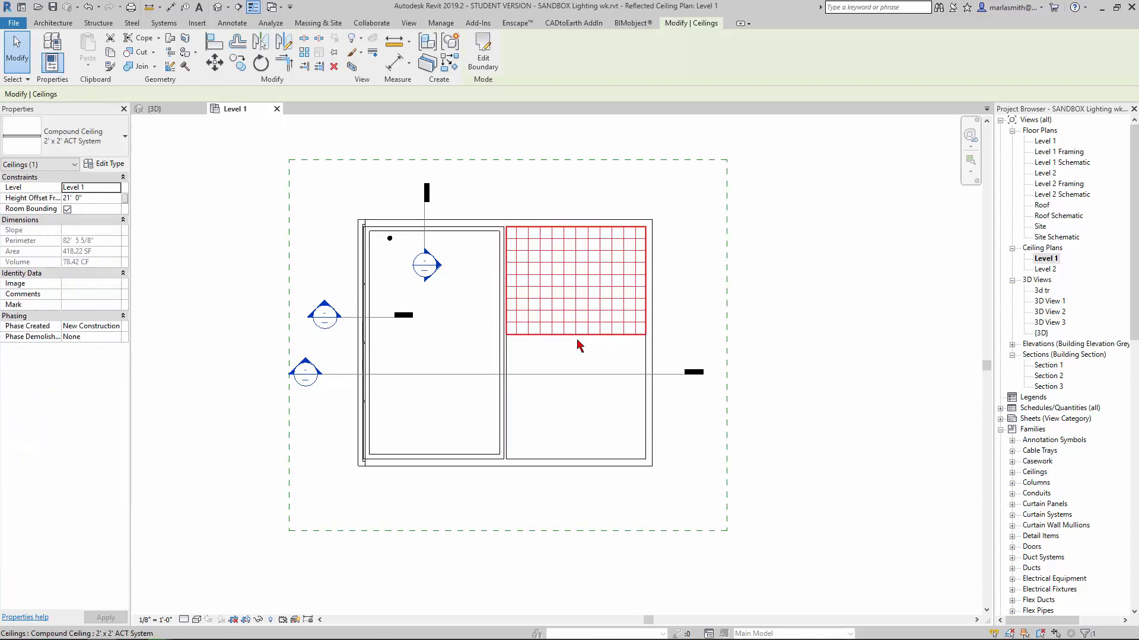
pyautogui.click(468, 246)
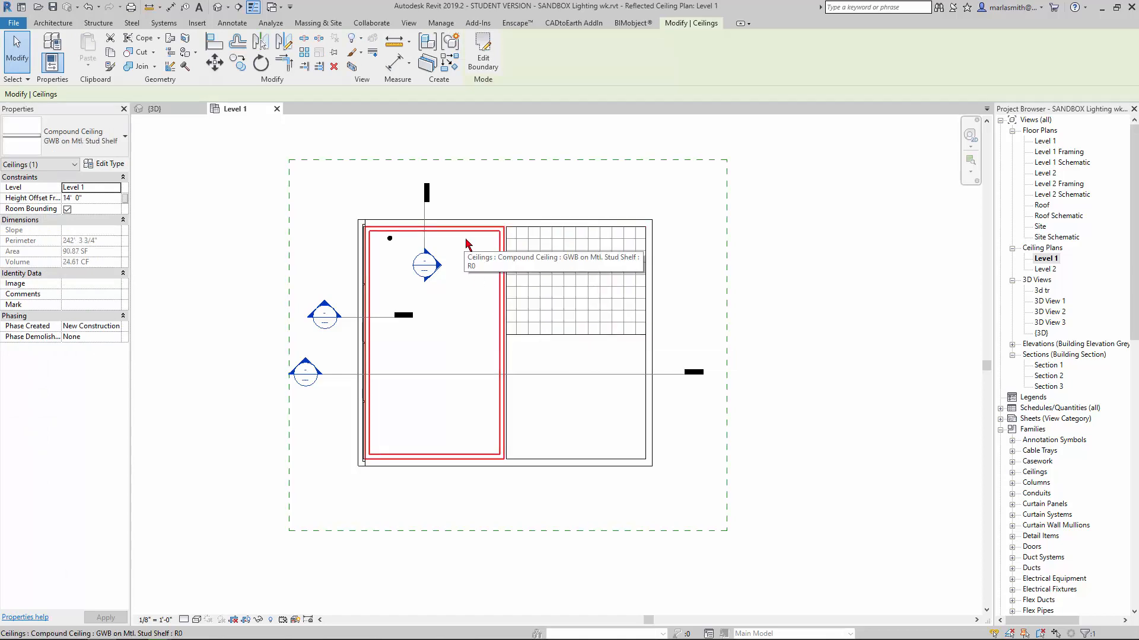
pyautogui.press('Escape')
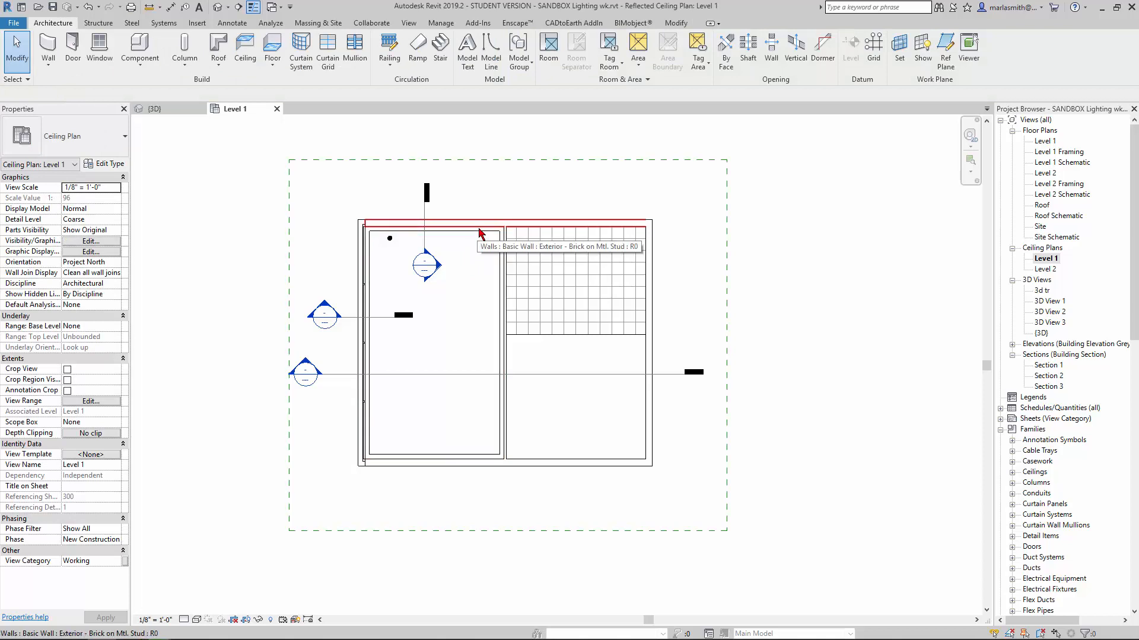
# - Inspect the properties of the GWB on Mtl. Stud ceiling that shares its edge with the exterior brick wall
pyautogui.scroll(3, 480, 234)
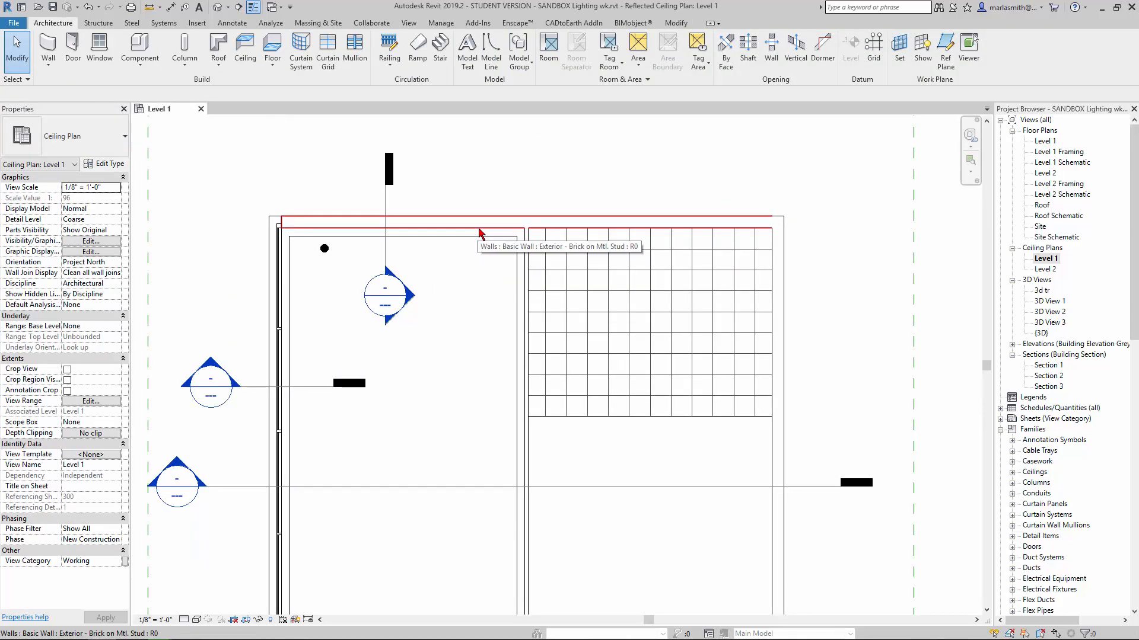
pyautogui.press('Tab')
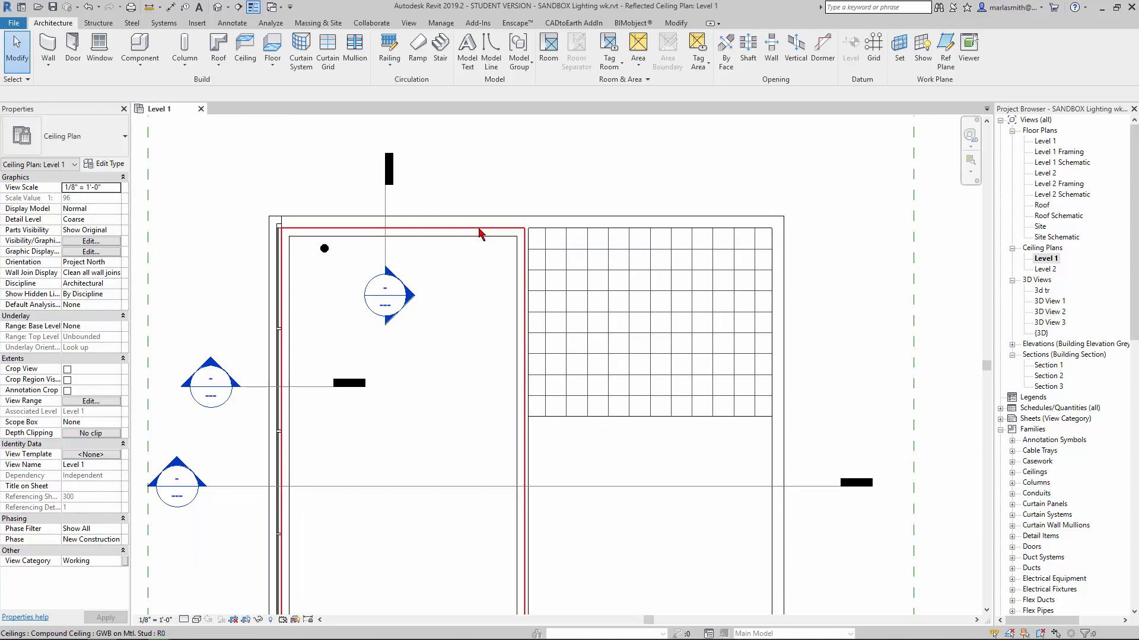
pyautogui.click(480, 233)
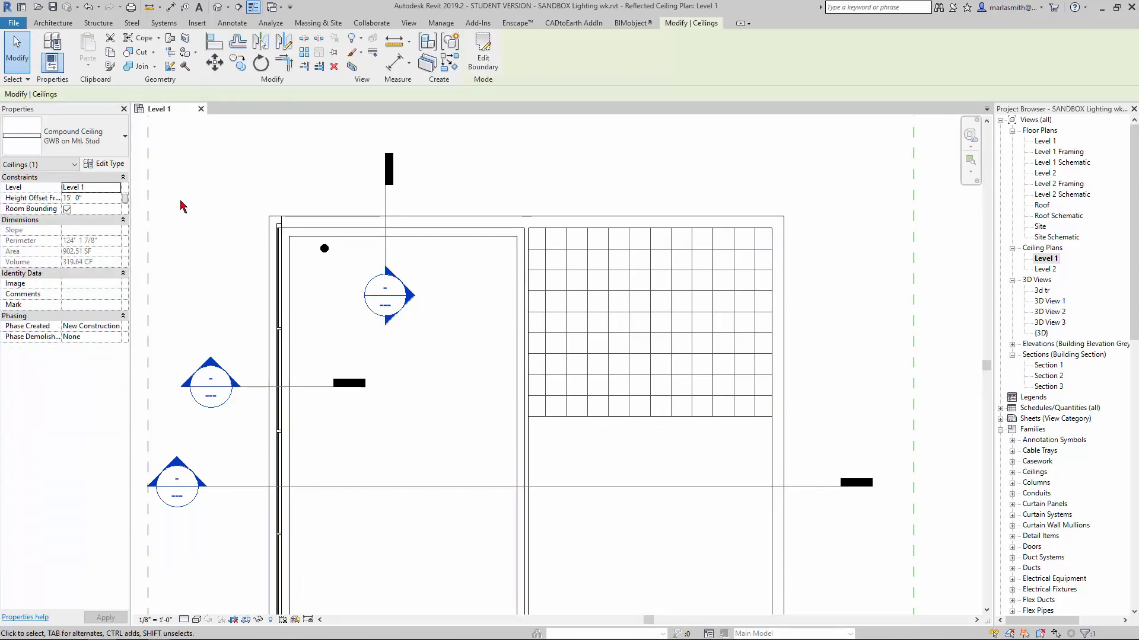
pyautogui.click(286, 190)
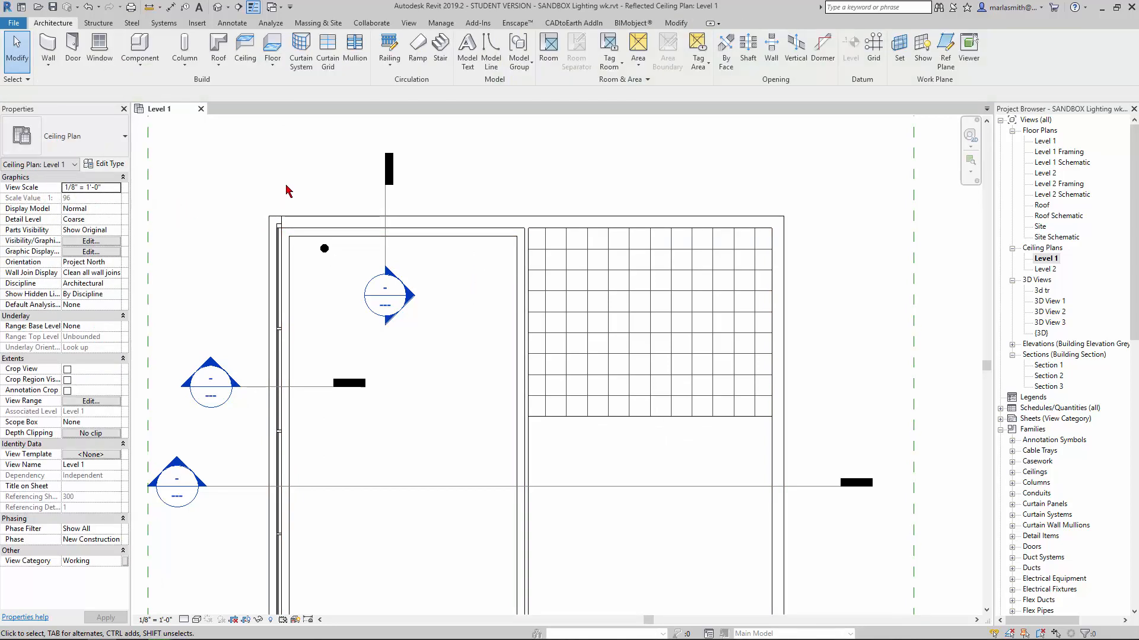
# - Set the top of the ceiling plan's view range to Level Above (Level 2) and apply it
pyautogui.scroll(-2, 286, 190)
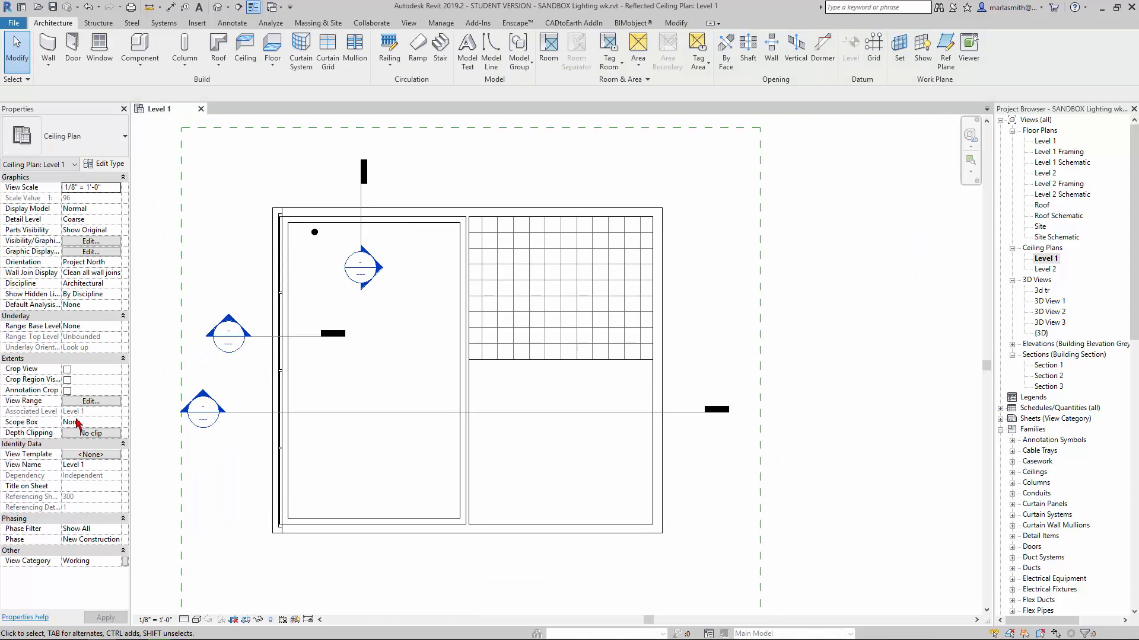
pyautogui.click(89, 403)
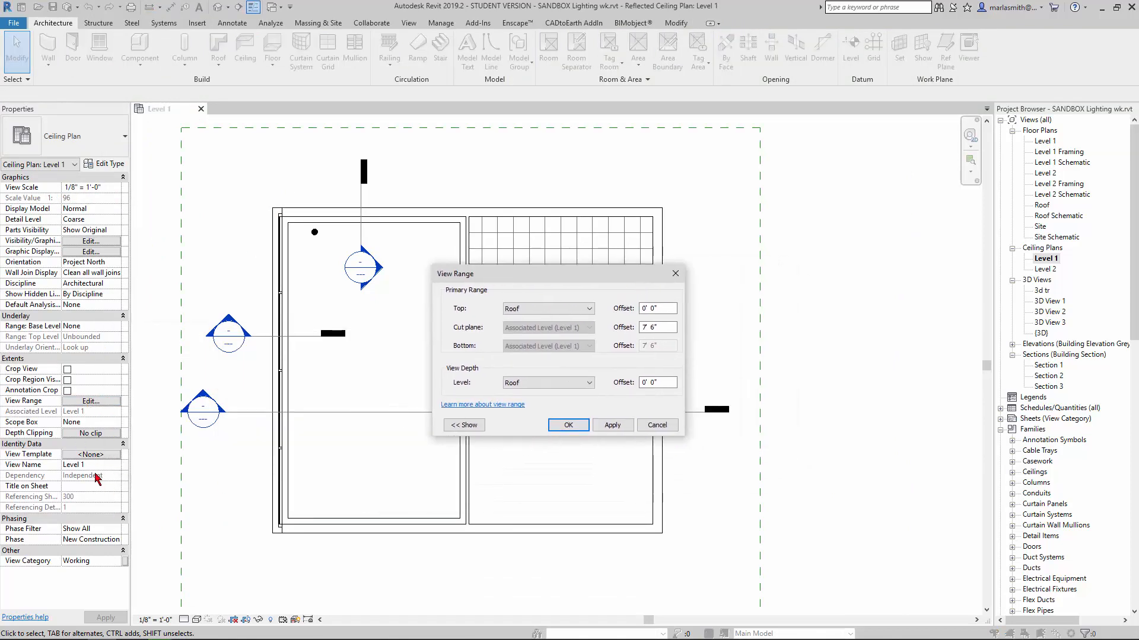
pyautogui.moveTo(561, 290); pyautogui.dragTo(531, 217)
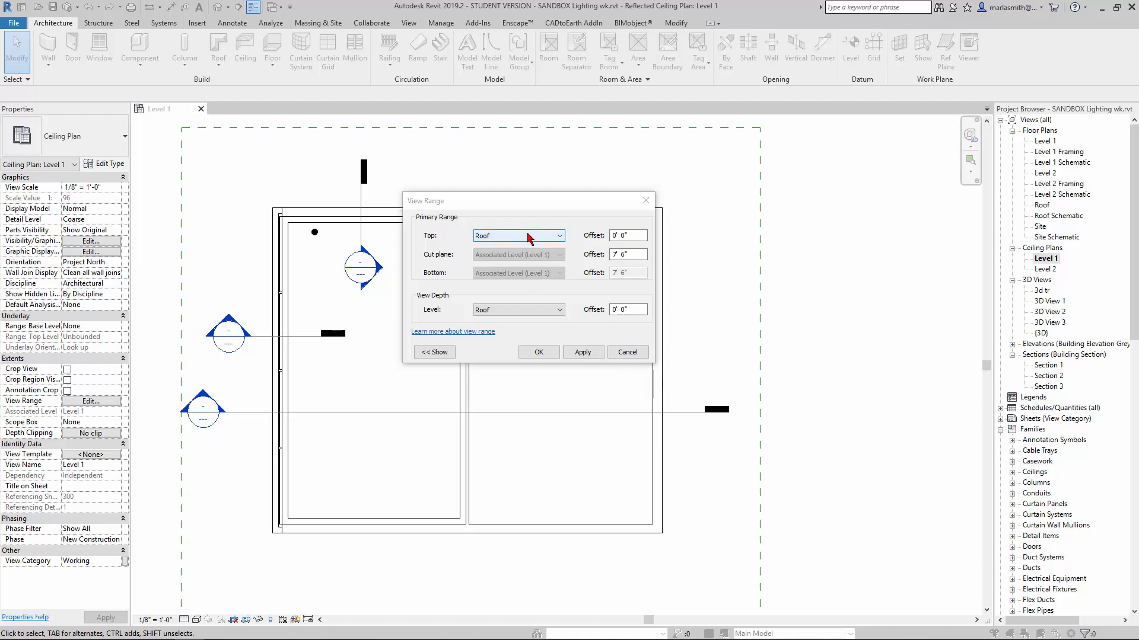
pyautogui.click(560, 236)
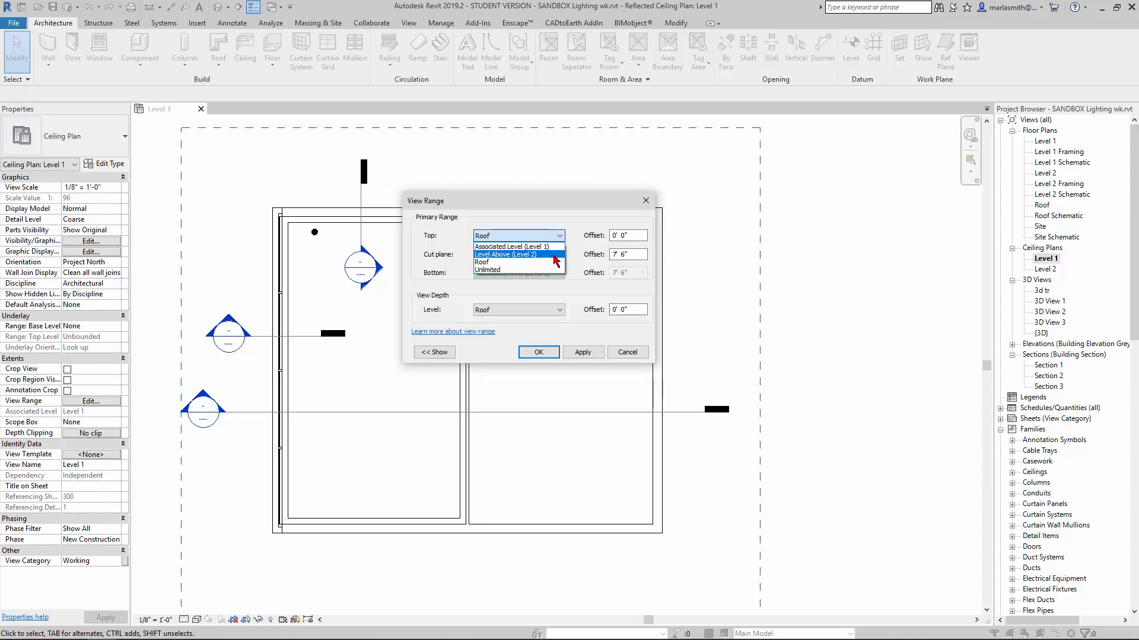
pyautogui.click(554, 255)
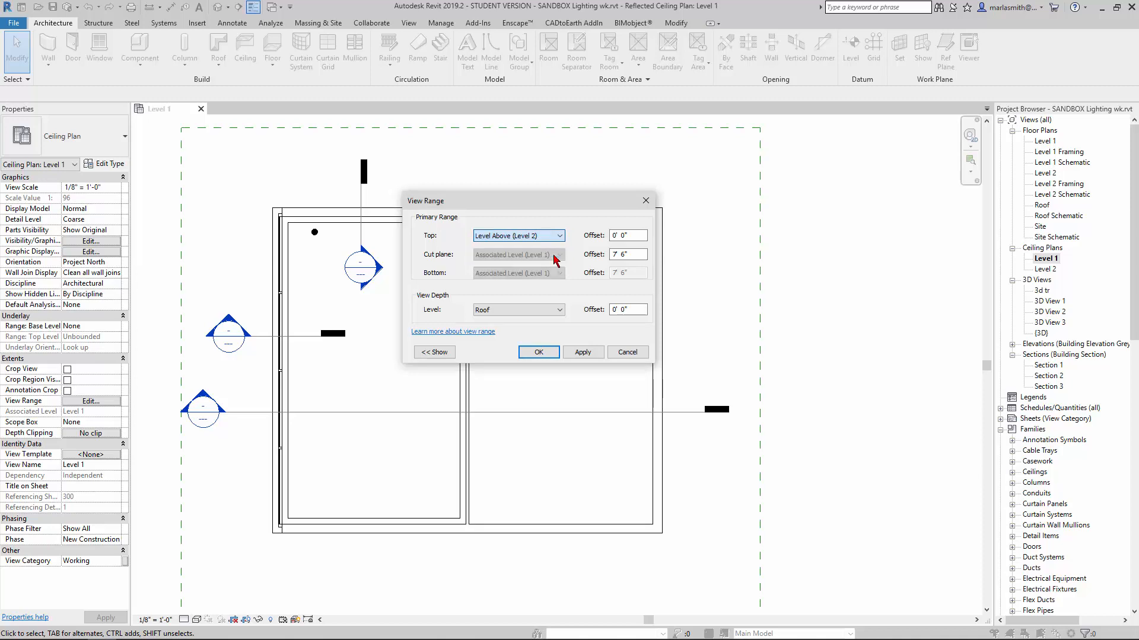
pyautogui.click(582, 352)
pyautogui.moveTo(593, 203); pyautogui.dragTo(922, 157)
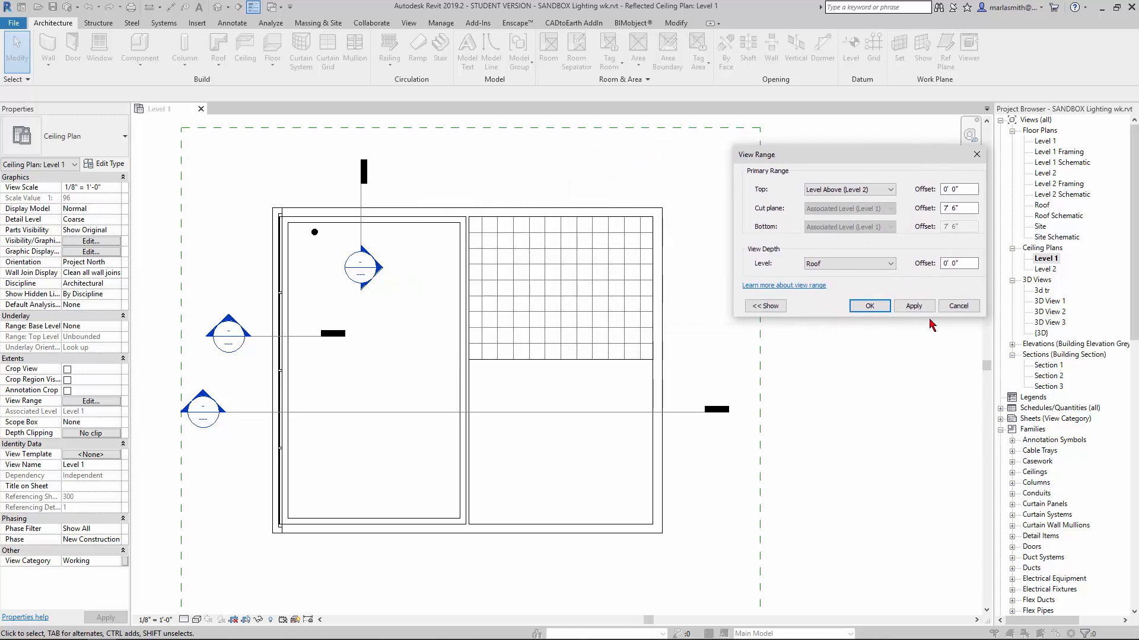
pyautogui.click(869, 306)
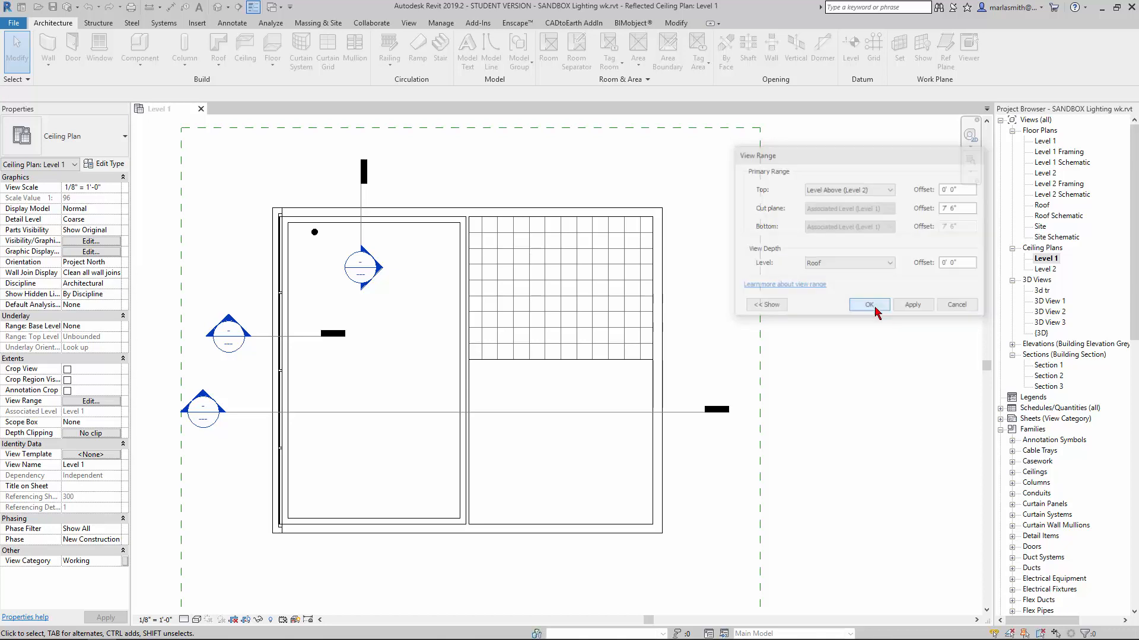
# - Set the ceiling plan's visual style to Hidden Line
pyautogui.click(197, 620)
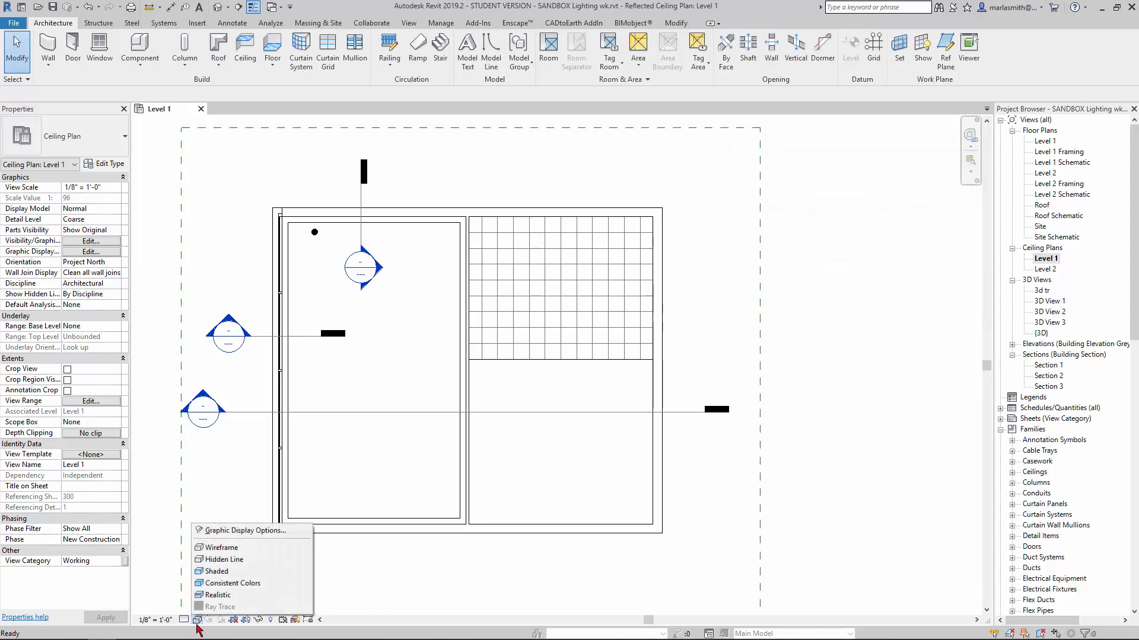
pyautogui.click(211, 564)
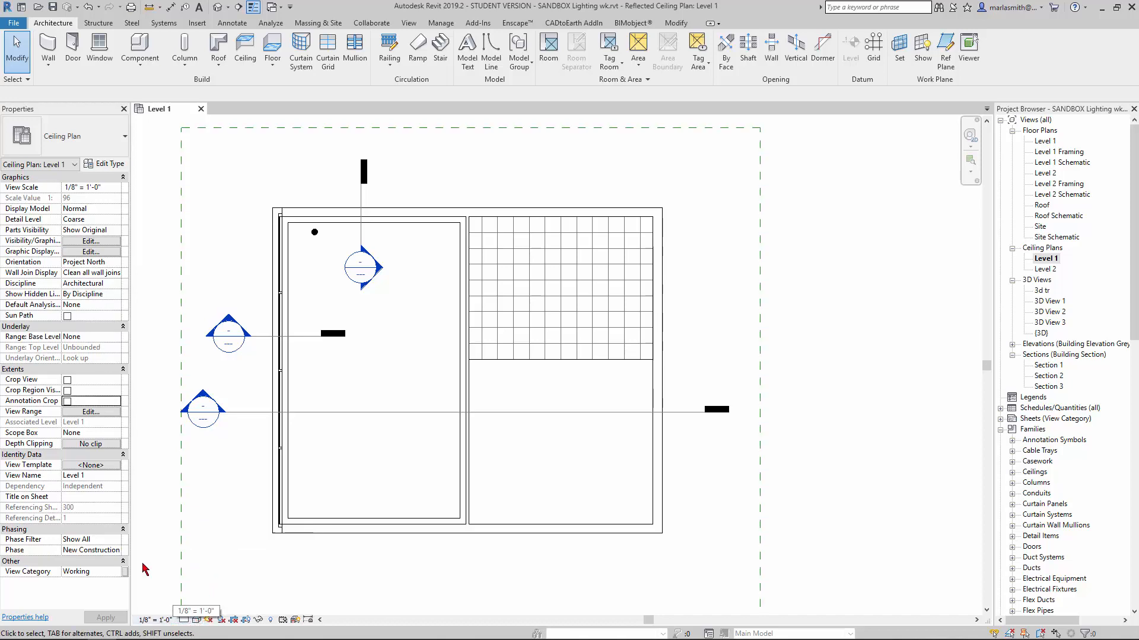
# - Set the view depth level in the ceiling plan's view range to Level Above (Level 2) and apply it
pyautogui.click(95, 413)
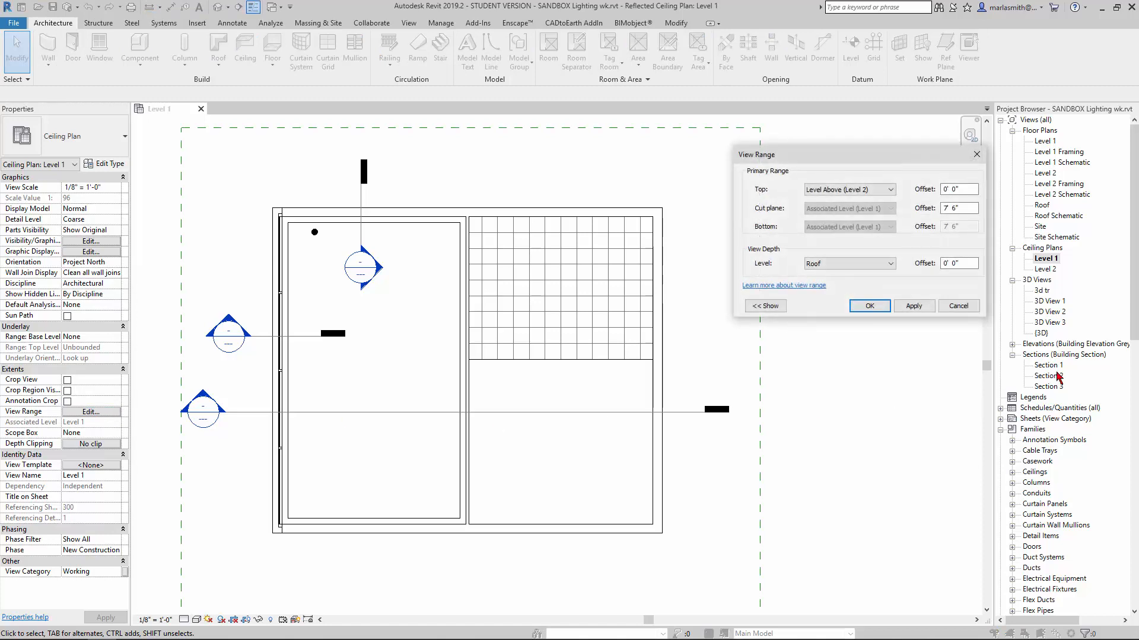
pyautogui.click(889, 263)
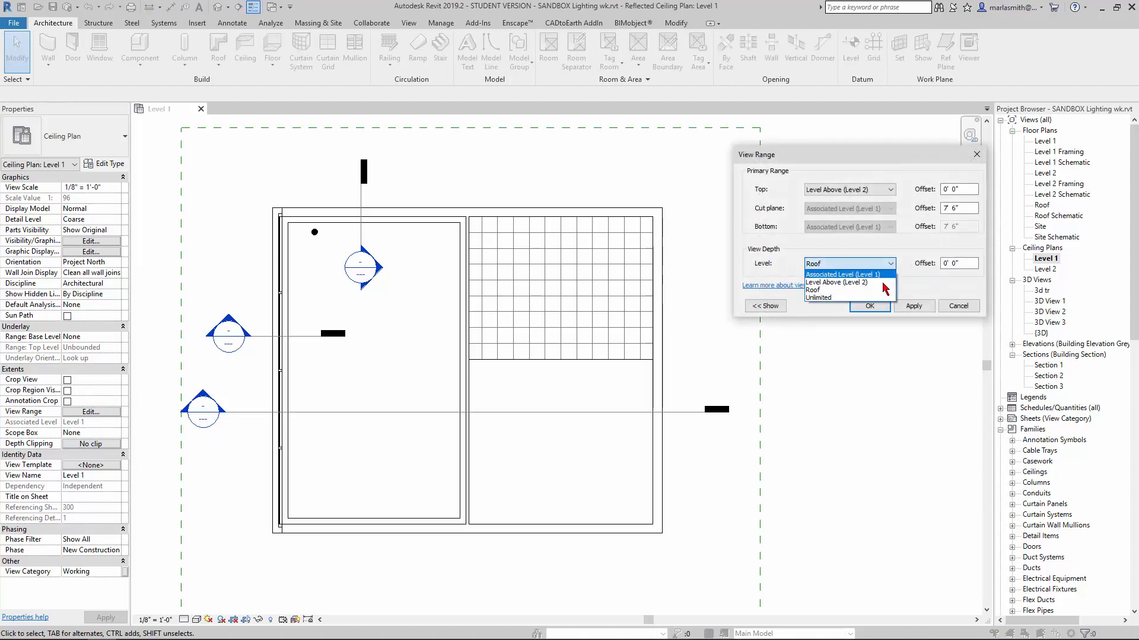
pyautogui.click(882, 283)
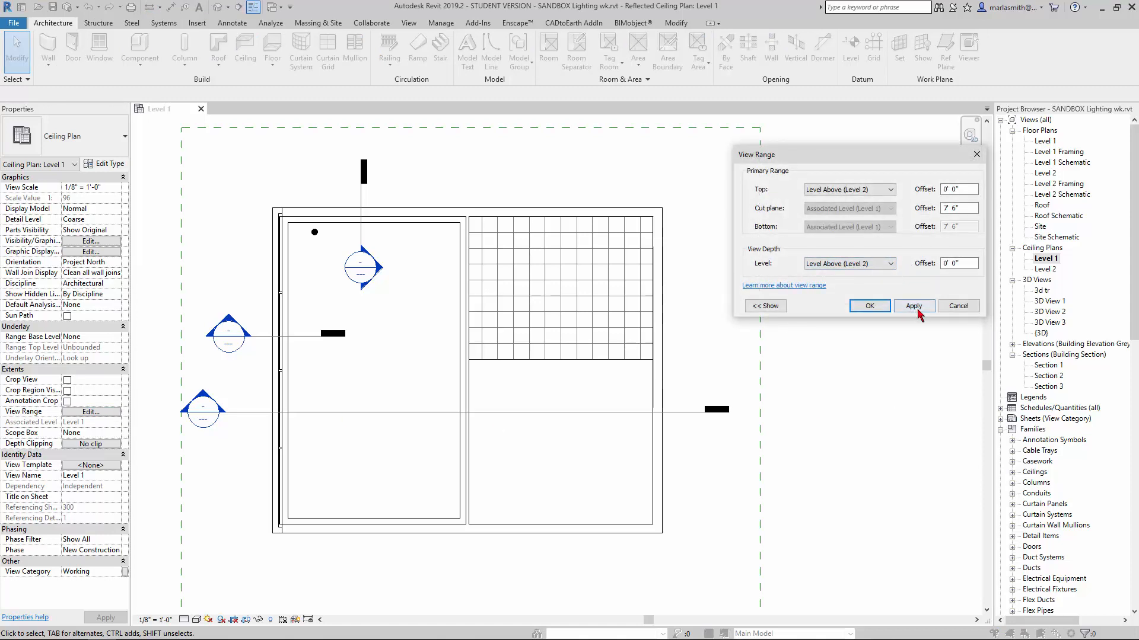
pyautogui.click(913, 306)
pyautogui.click(869, 306)
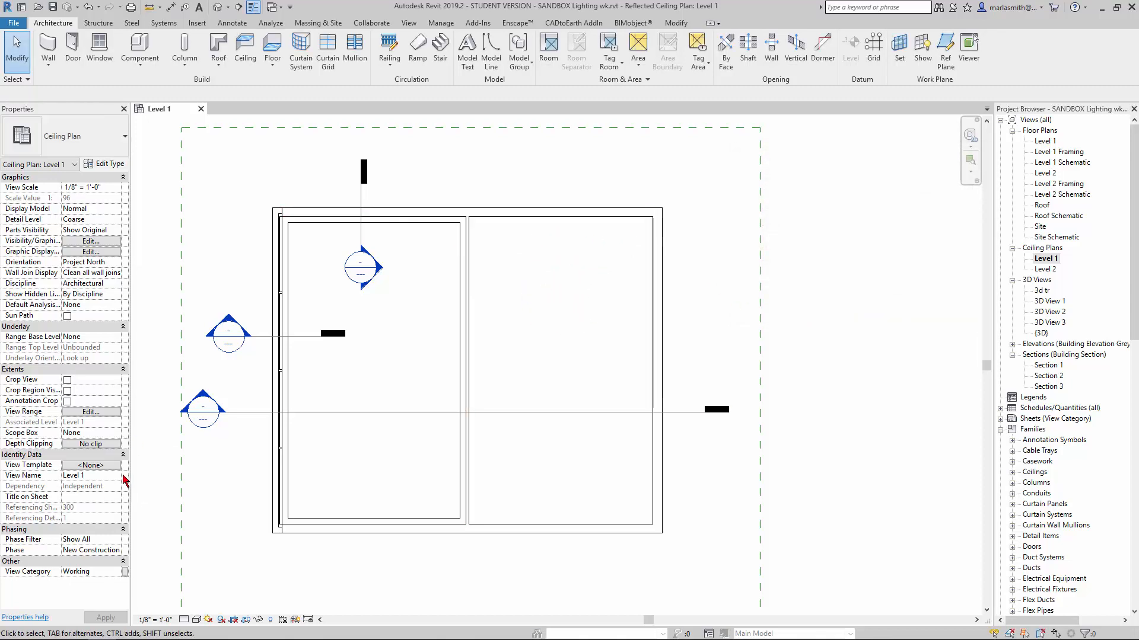
# - Set both the top and the view depth level of the ceiling plan's view range to Roof and apply the change
pyautogui.click(90, 412)
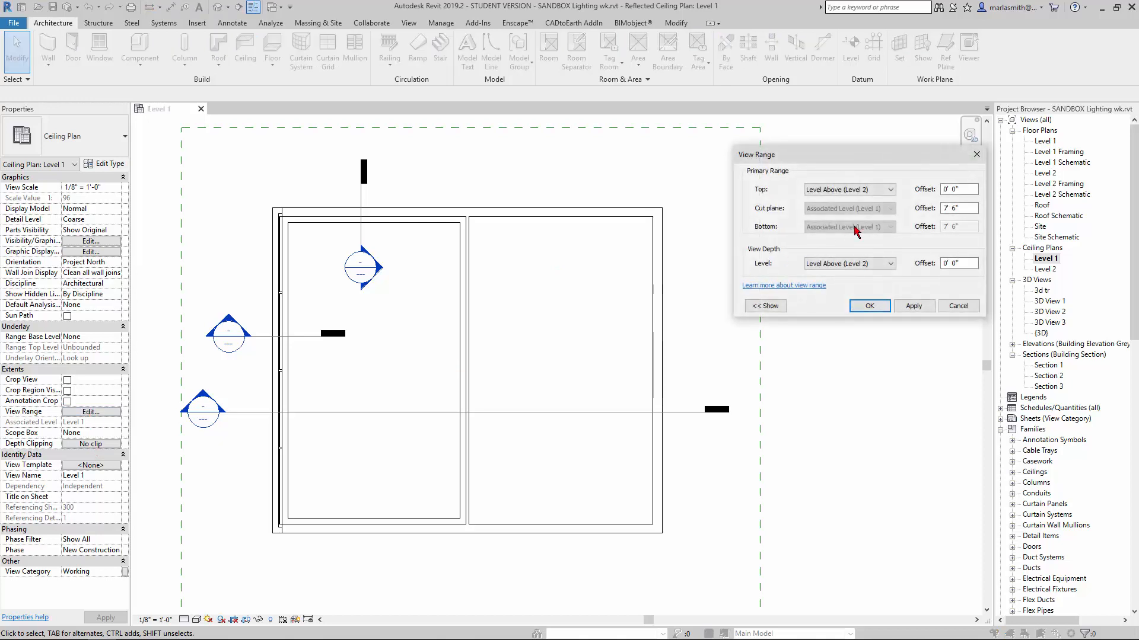
pyautogui.click(944, 207)
pyautogui.click(889, 190)
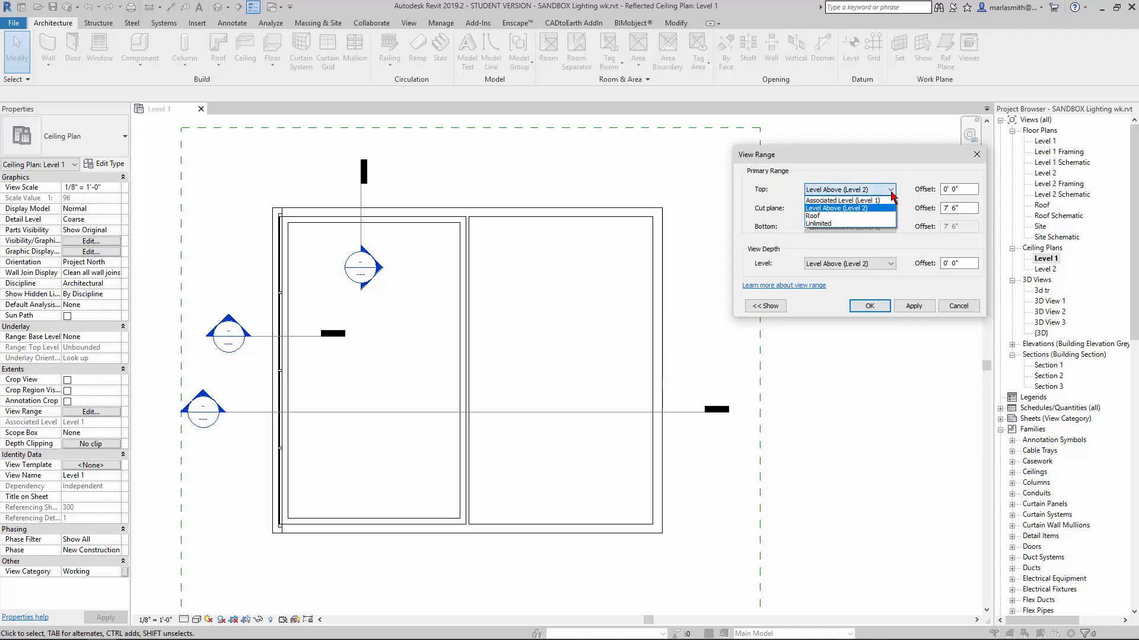
pyautogui.click(873, 224)
pyautogui.click(890, 263)
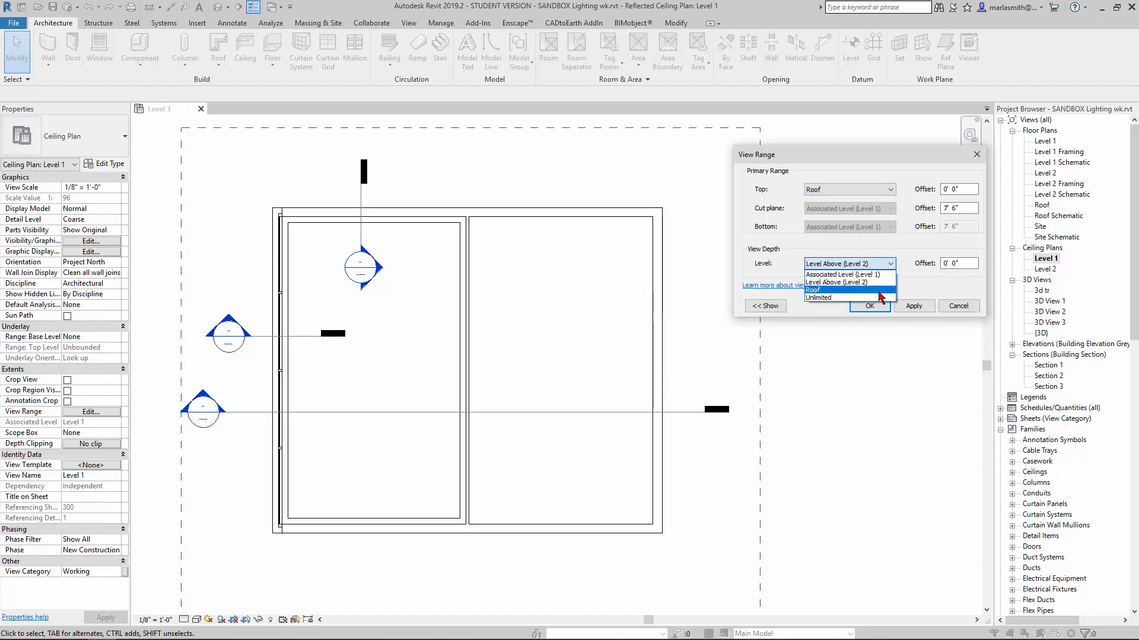
pyautogui.click(879, 291)
pyautogui.click(918, 306)
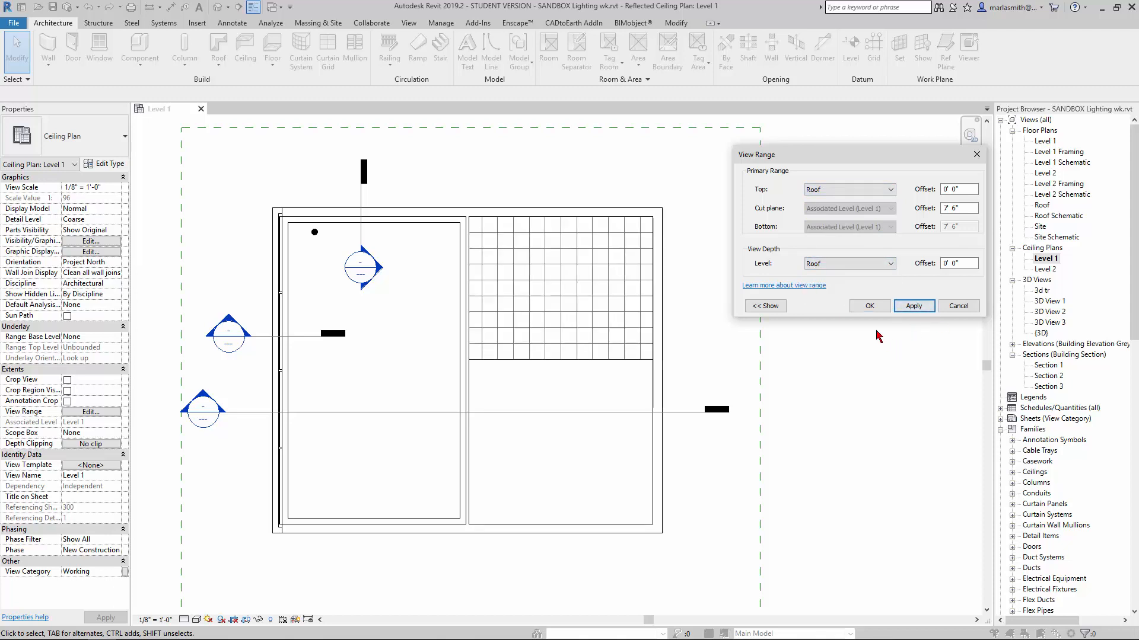
pyautogui.click(869, 310)
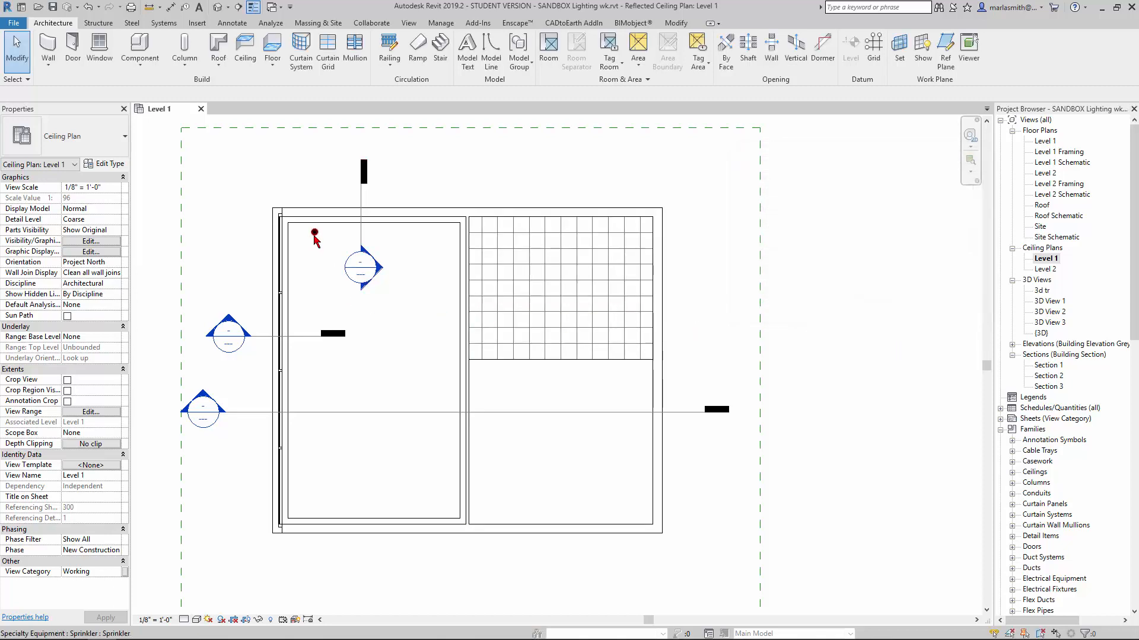
# - Inspect the properties and position of the sprinkler in the room with the GWB ceiling
pyautogui.click(314, 232)
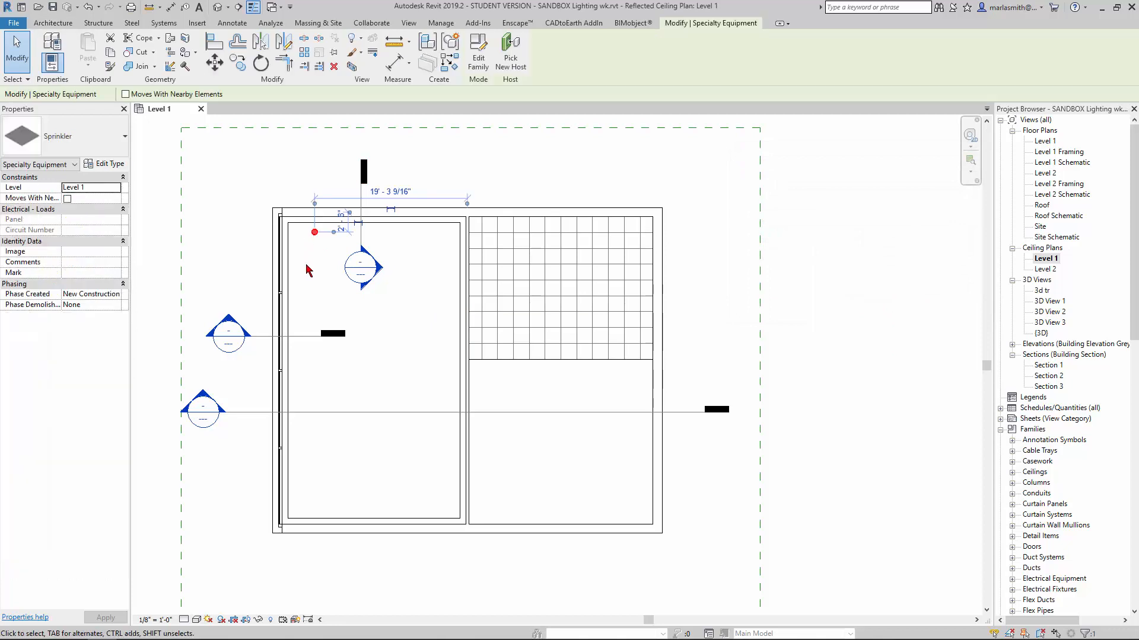
pyautogui.press('Escape')
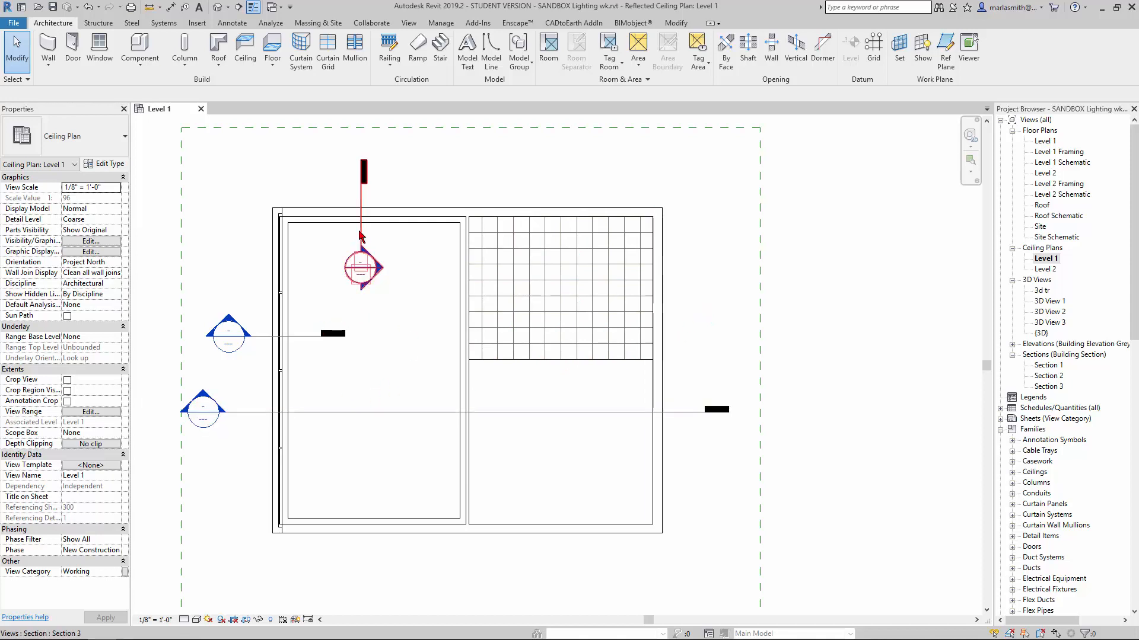
# - Browse the US Imperial family library to the Lighting > Architectural > Internal folder for loading a family
pyautogui.click(198, 25)
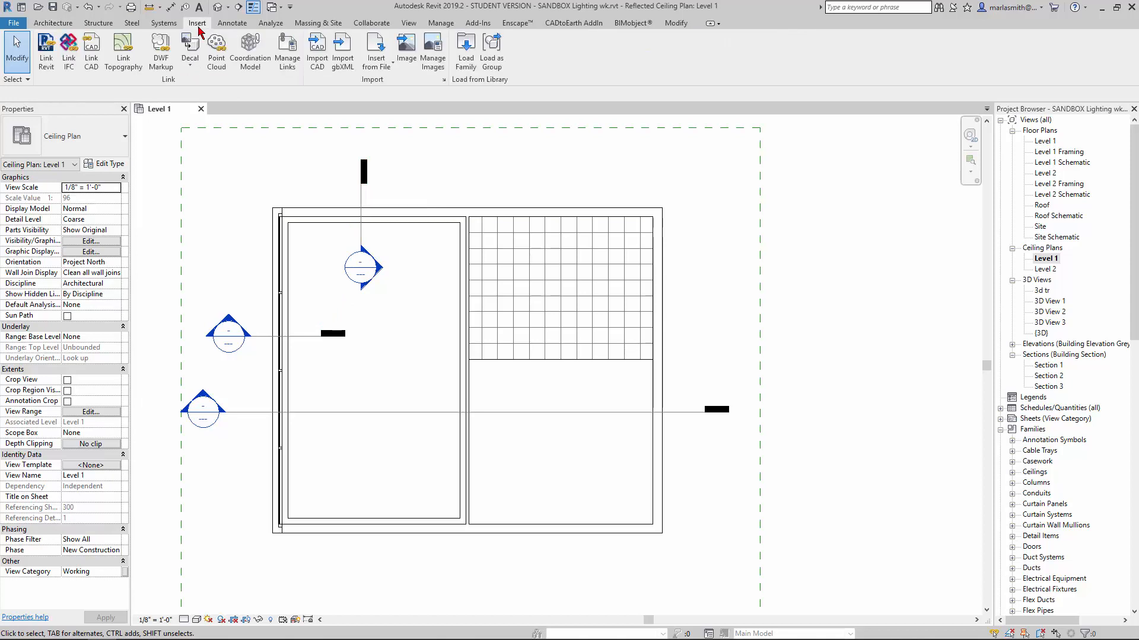
pyautogui.click(466, 54)
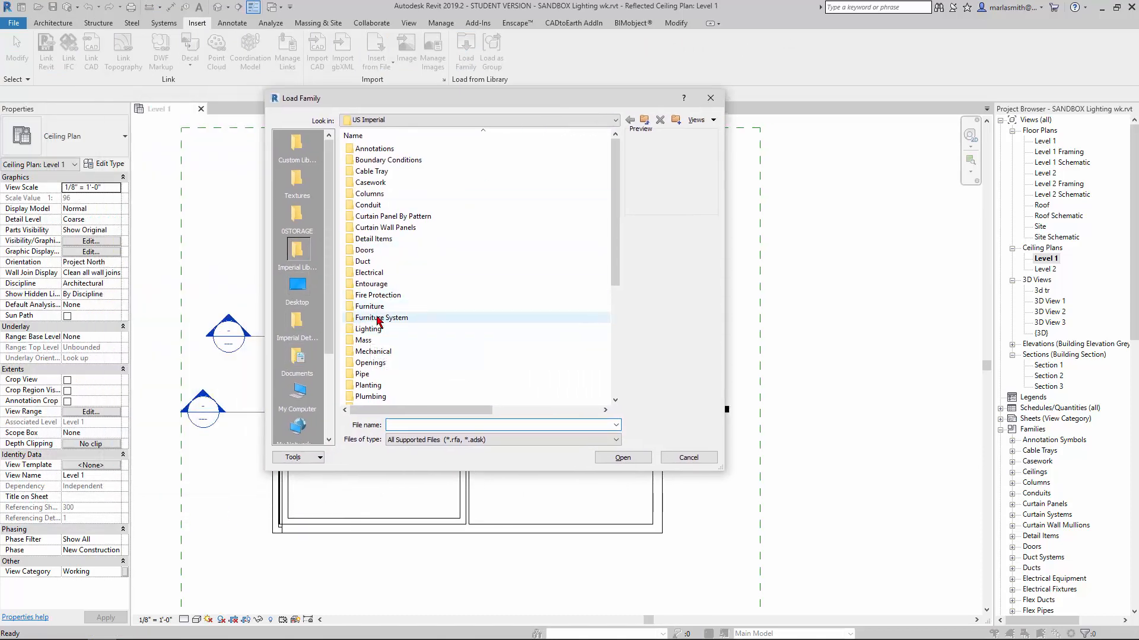
pyautogui.doubleClick(369, 329)
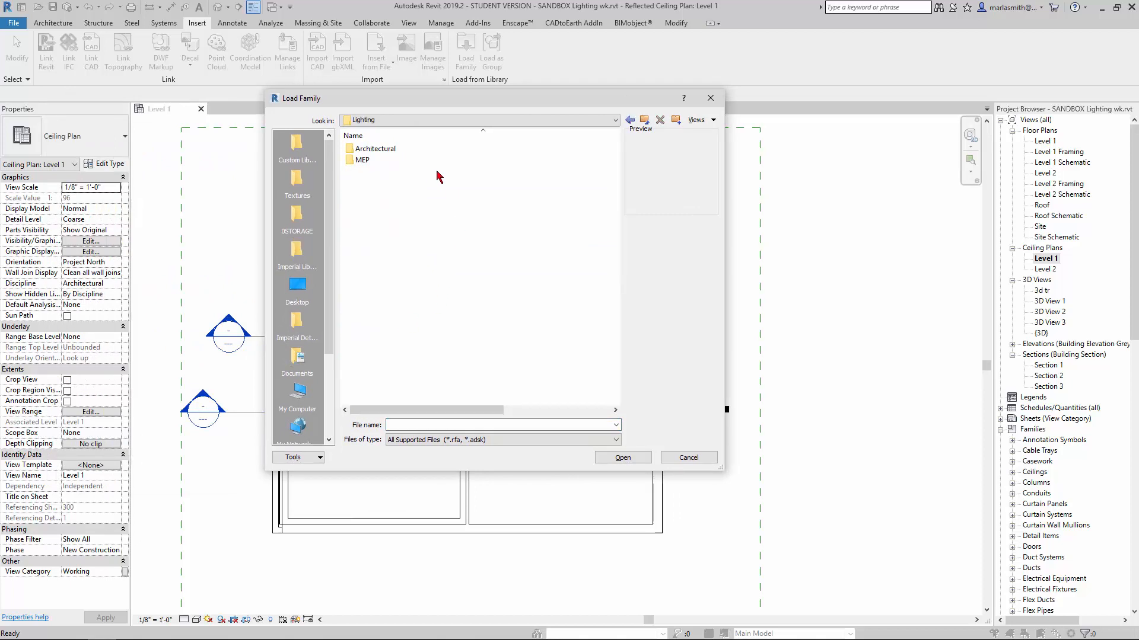
pyautogui.click(382, 153)
pyautogui.doubleClick(382, 153)
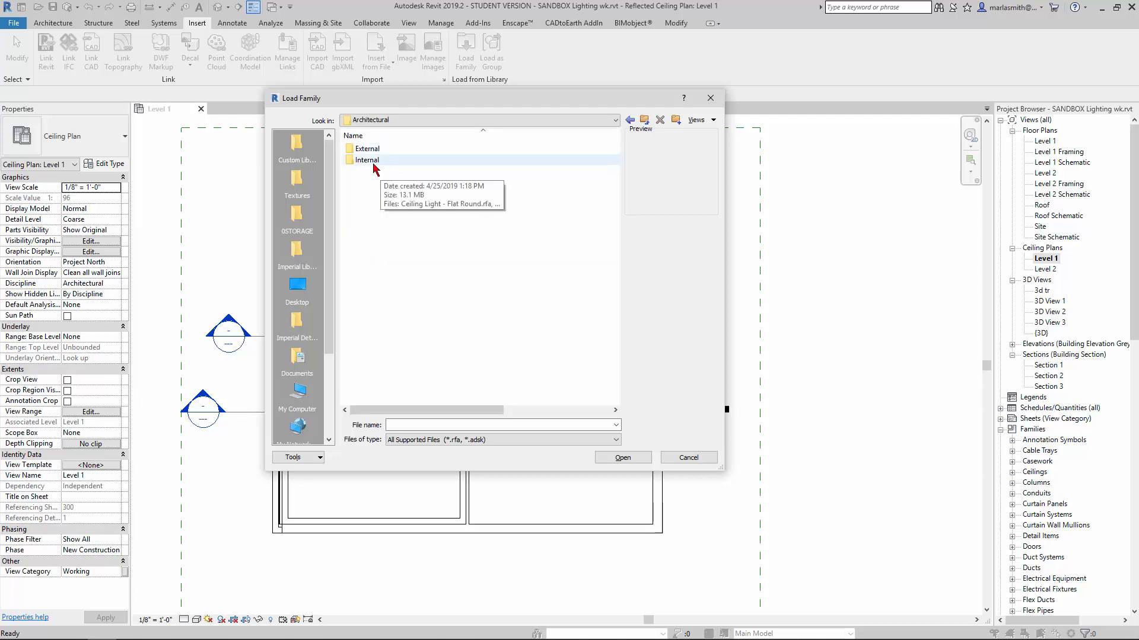
pyautogui.doubleClick(373, 160)
pyautogui.scroll(-5, 488, 277)
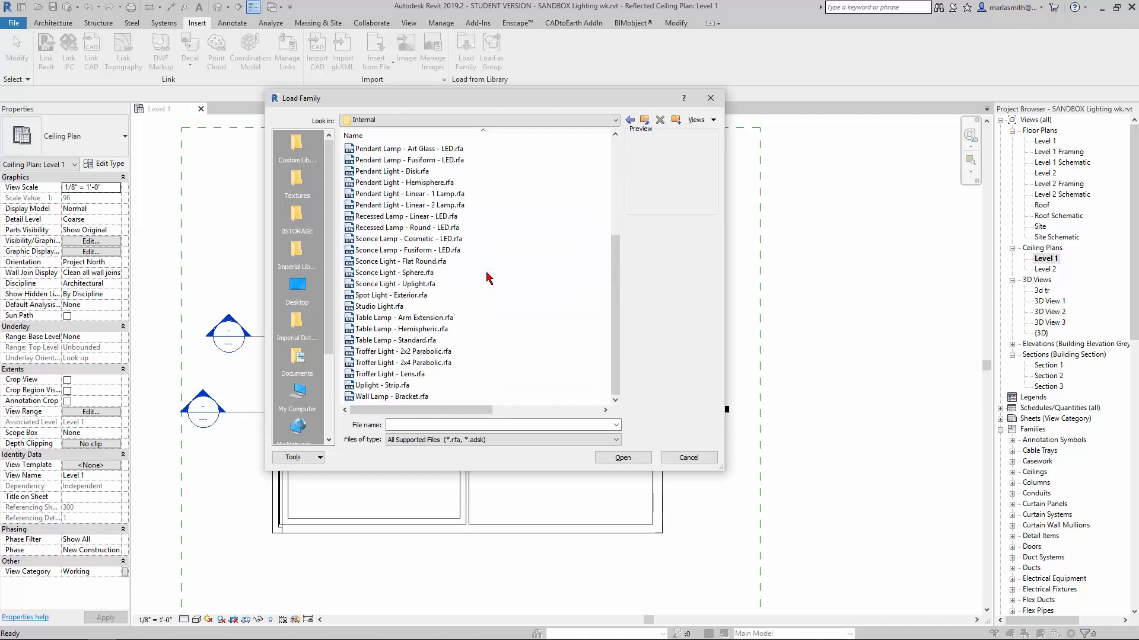
# - Preview the troffer light families and load Troffer Light - 2x2 Parabolic.rfa into the project
pyautogui.click(432, 351)
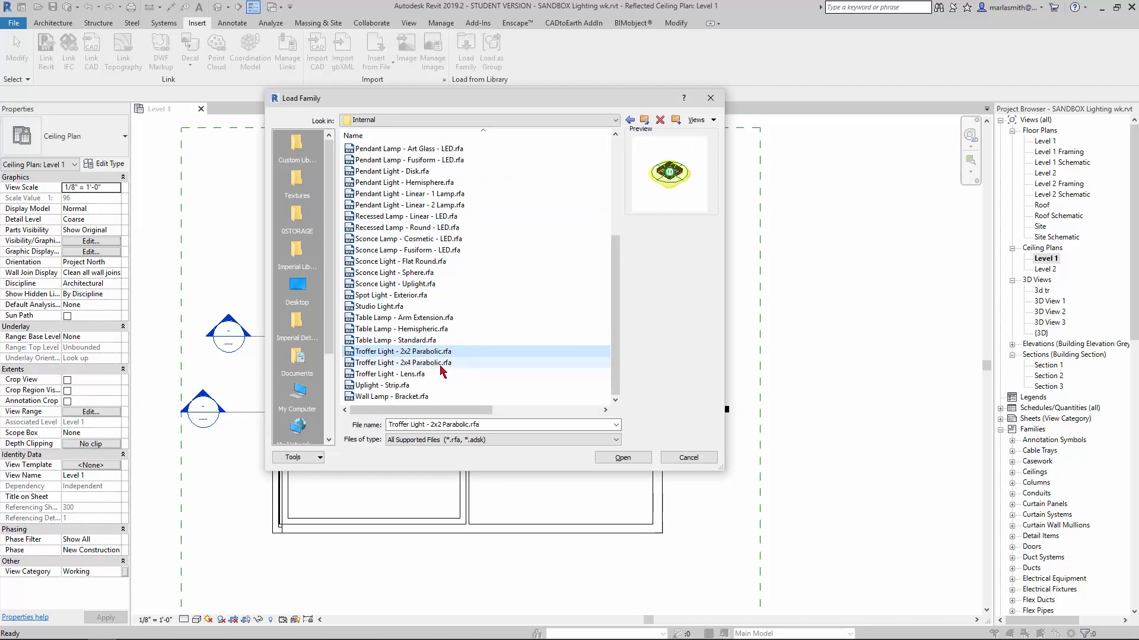
pyautogui.click(437, 364)
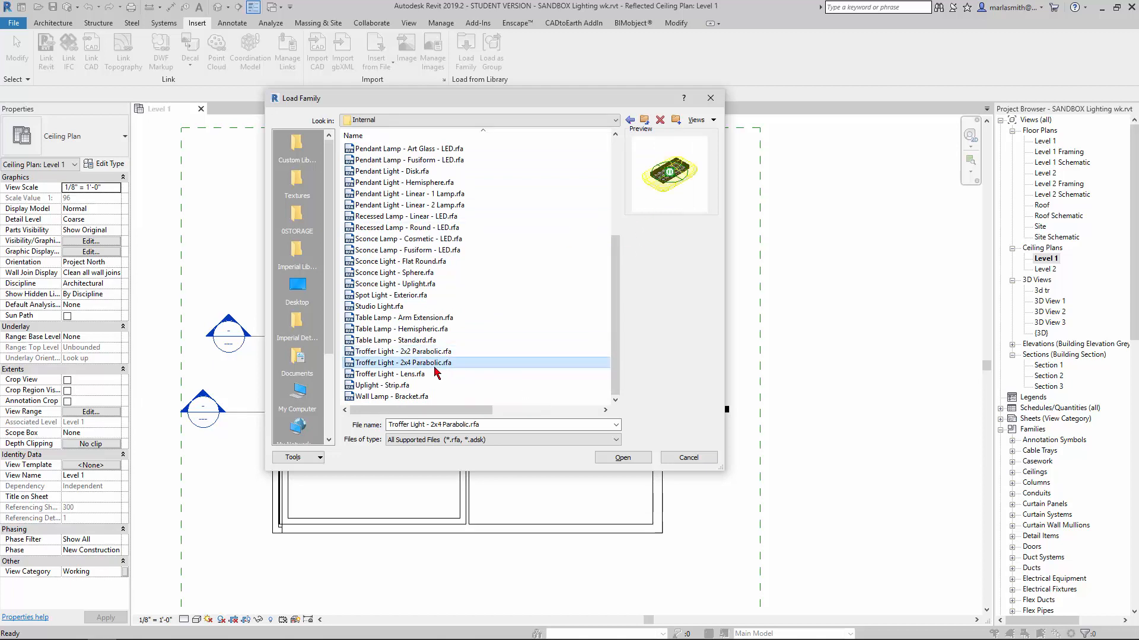
pyautogui.click(423, 375)
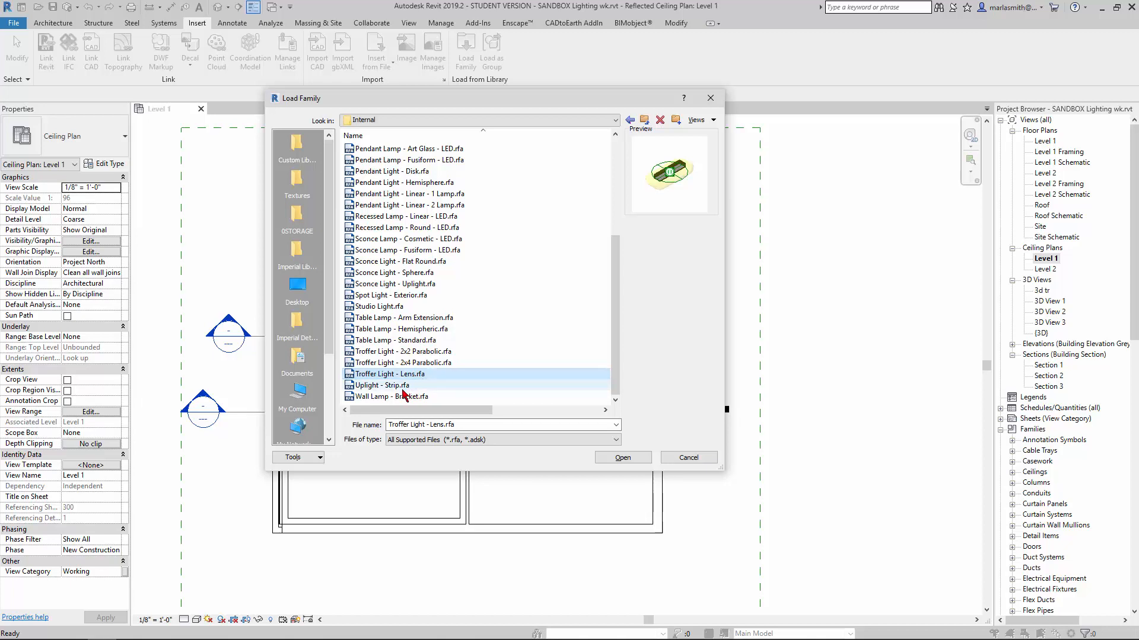
pyautogui.click(408, 352)
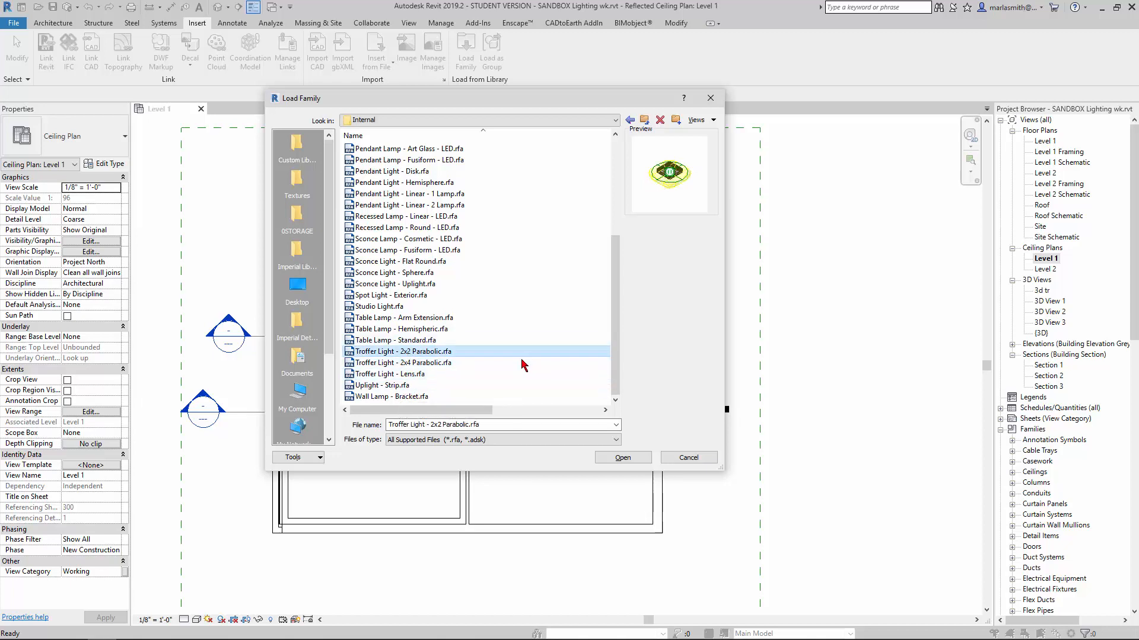
pyautogui.click(623, 459)
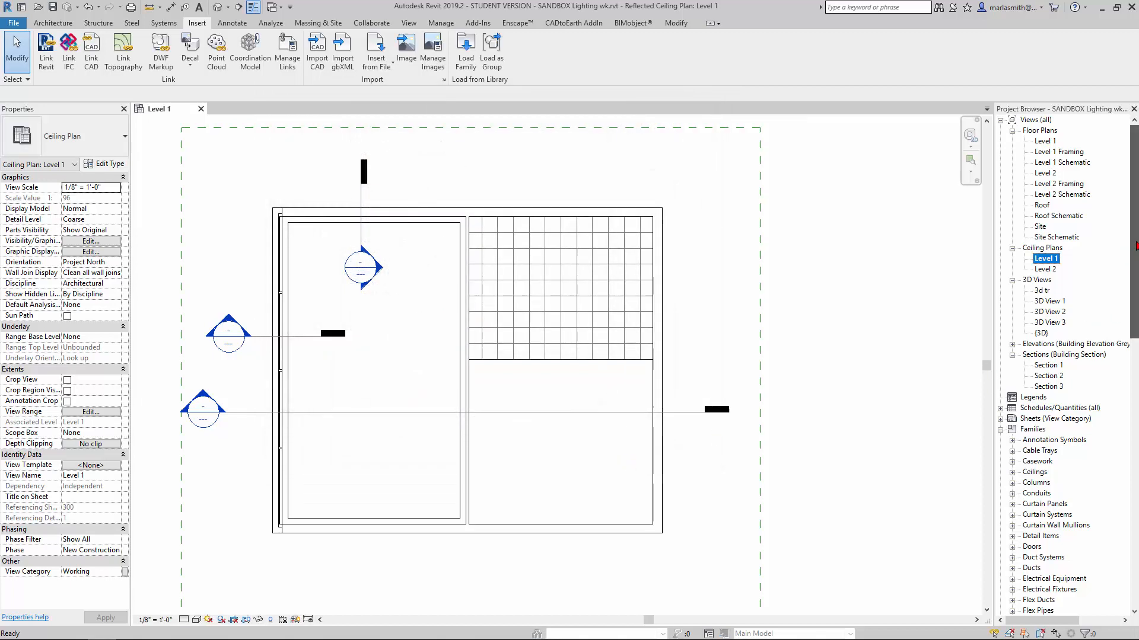
# - Place one Troffer Light - 2x2 Parabolic, type 2'x2'(2 Lamp) - 120V, in a cell of the gridded ACT ceiling
pyautogui.moveTo(1135, 245); pyautogui.dragTo(1135, 463)
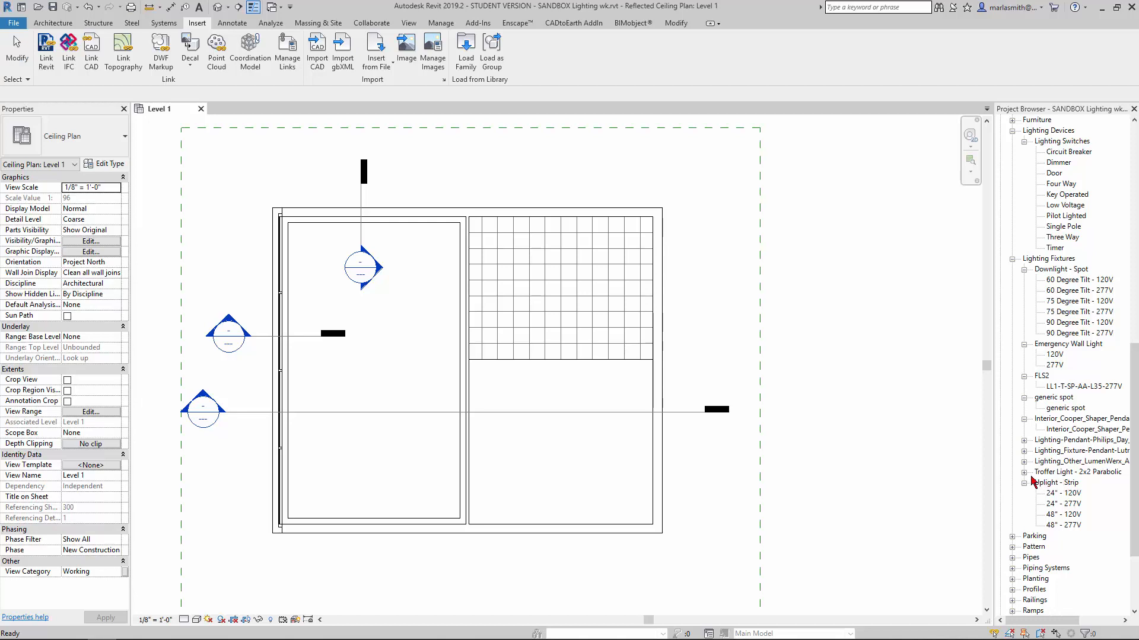
pyautogui.click(1089, 473)
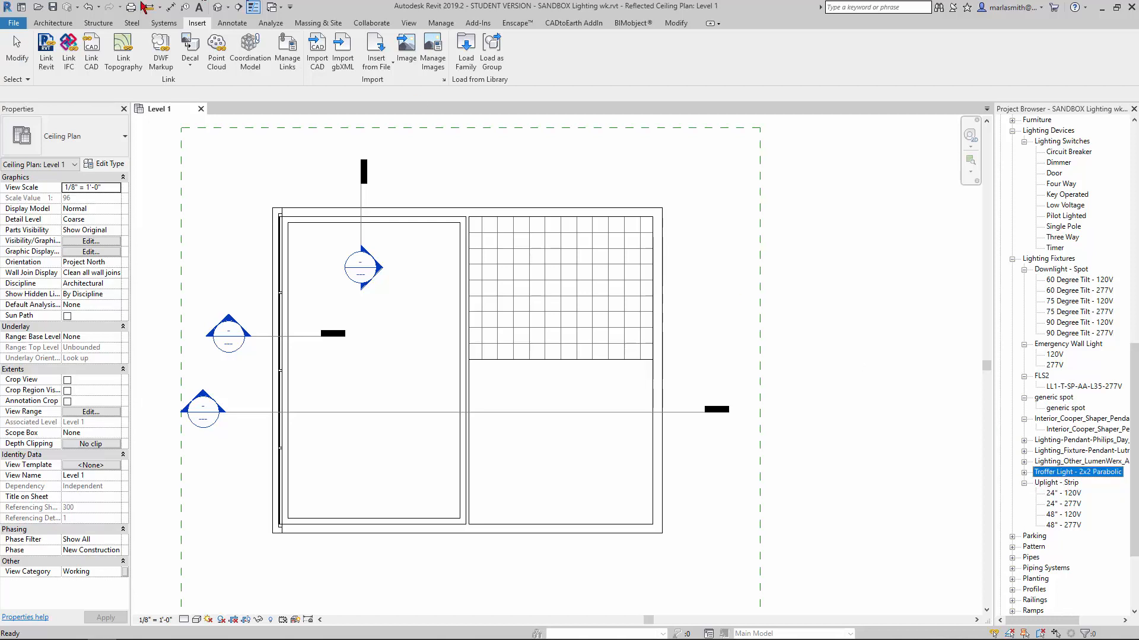
pyautogui.click(53, 23)
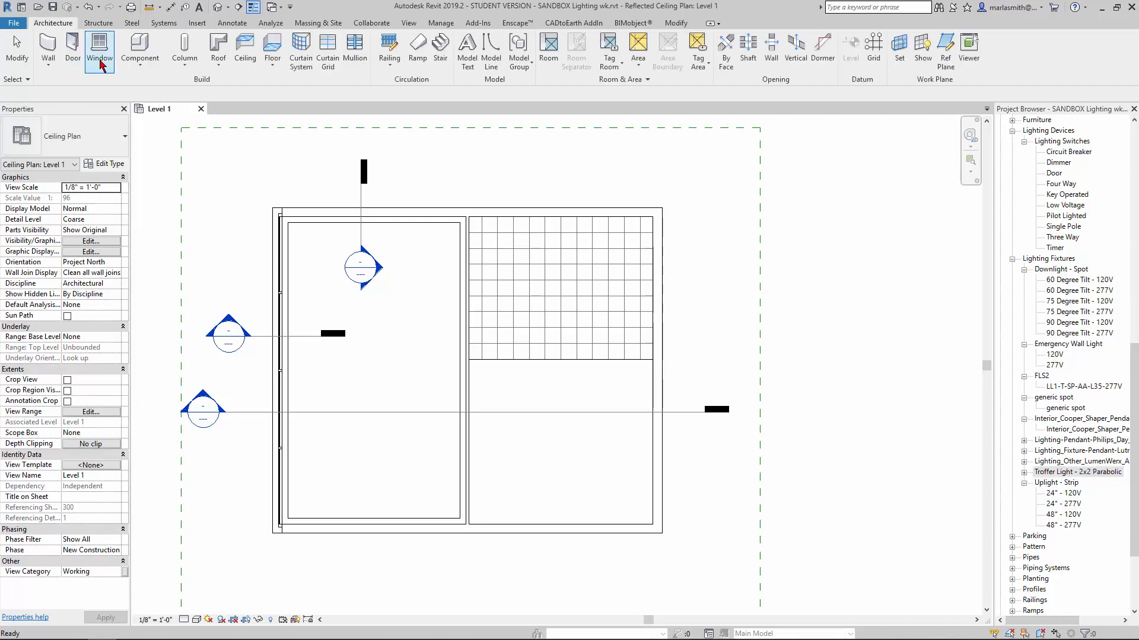
pyautogui.click(142, 68)
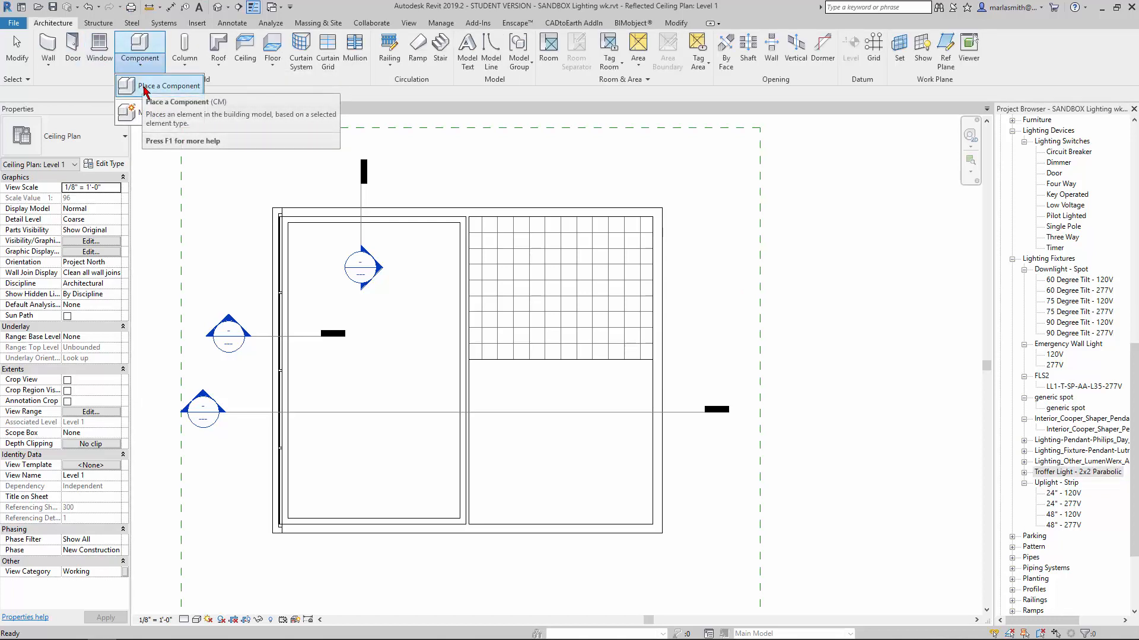
pyautogui.click(144, 88)
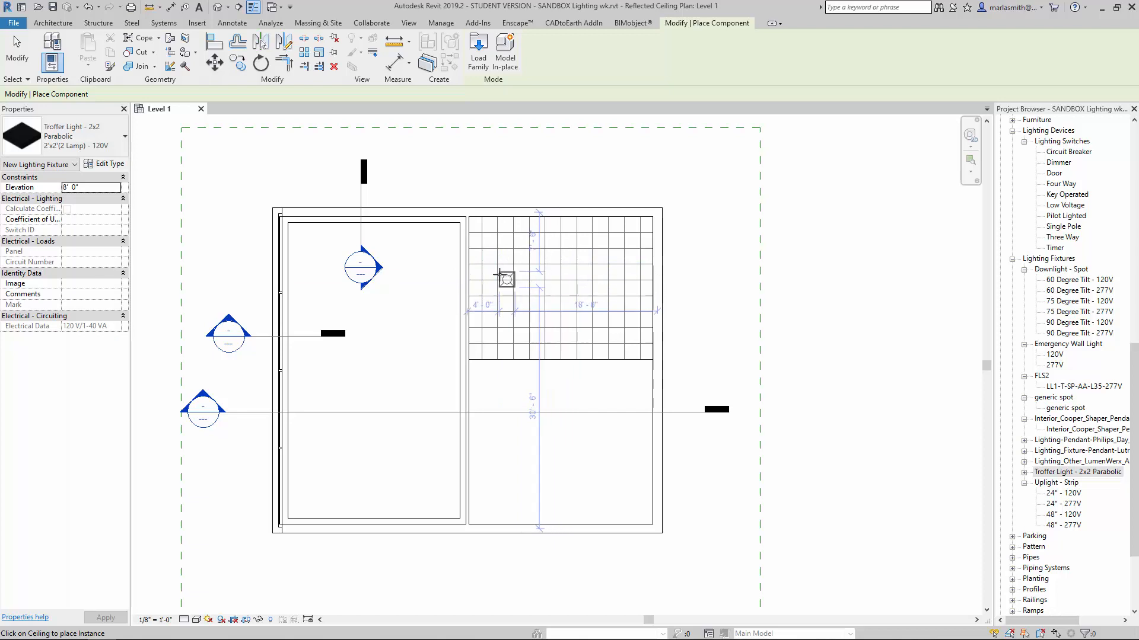
pyautogui.click(497, 231)
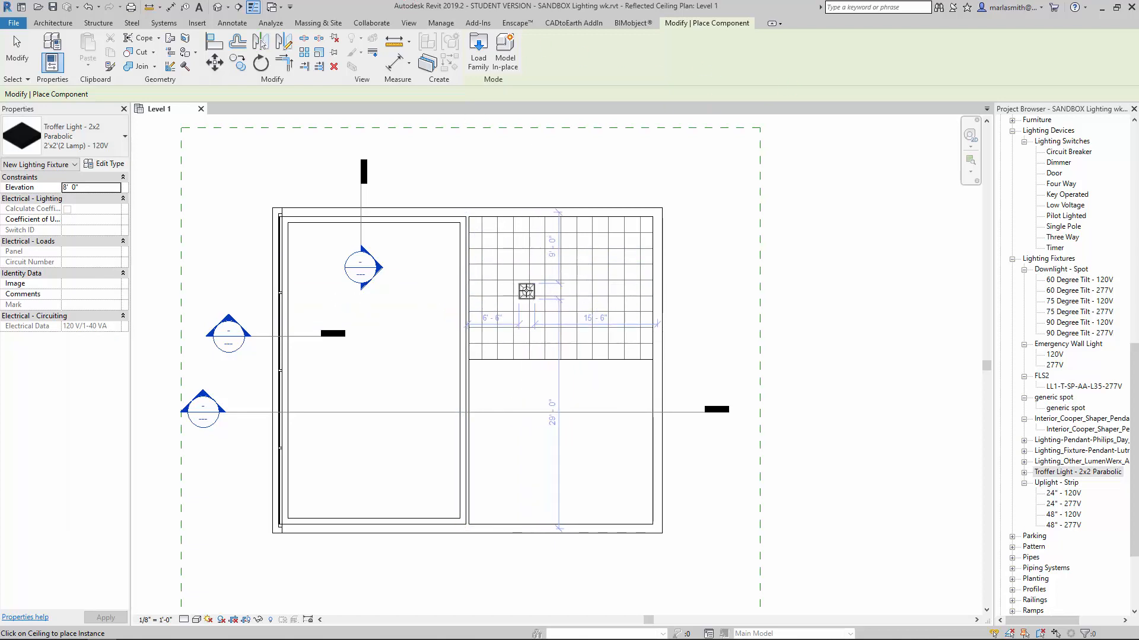
pyautogui.scroll(3, 538, 276)
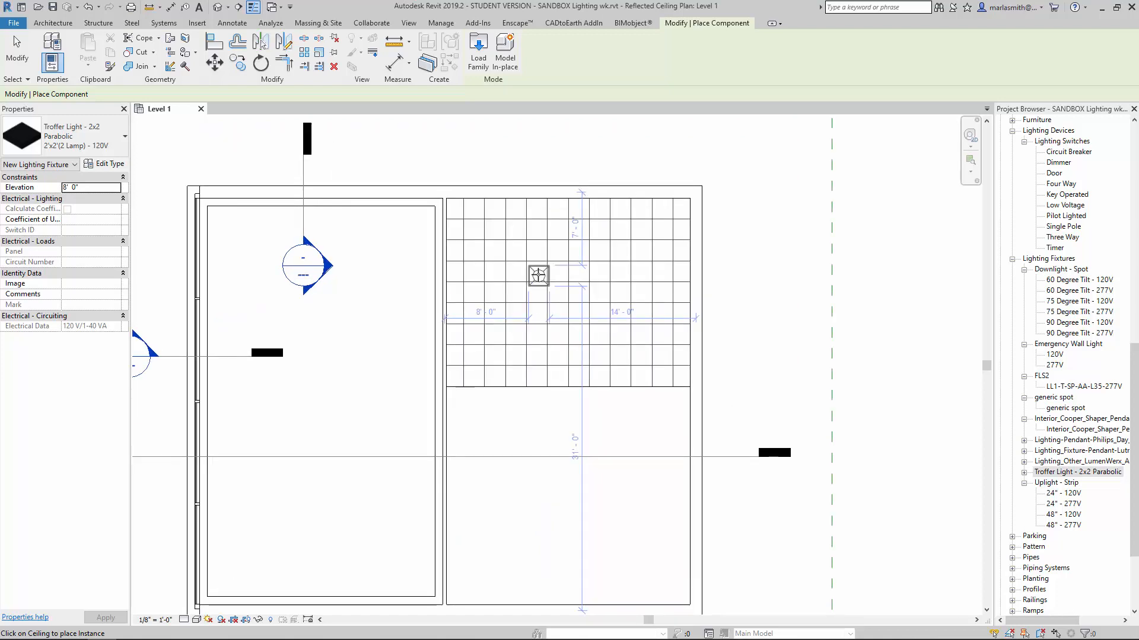
pyautogui.scroll(3, 537, 274)
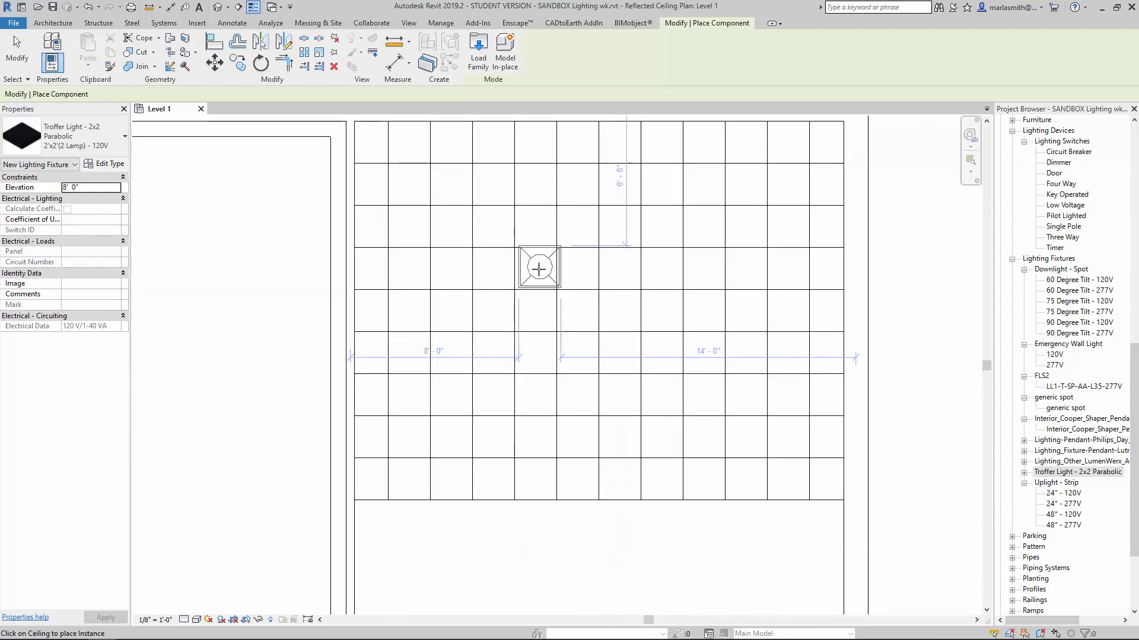
pyautogui.scroll(2, 533, 270)
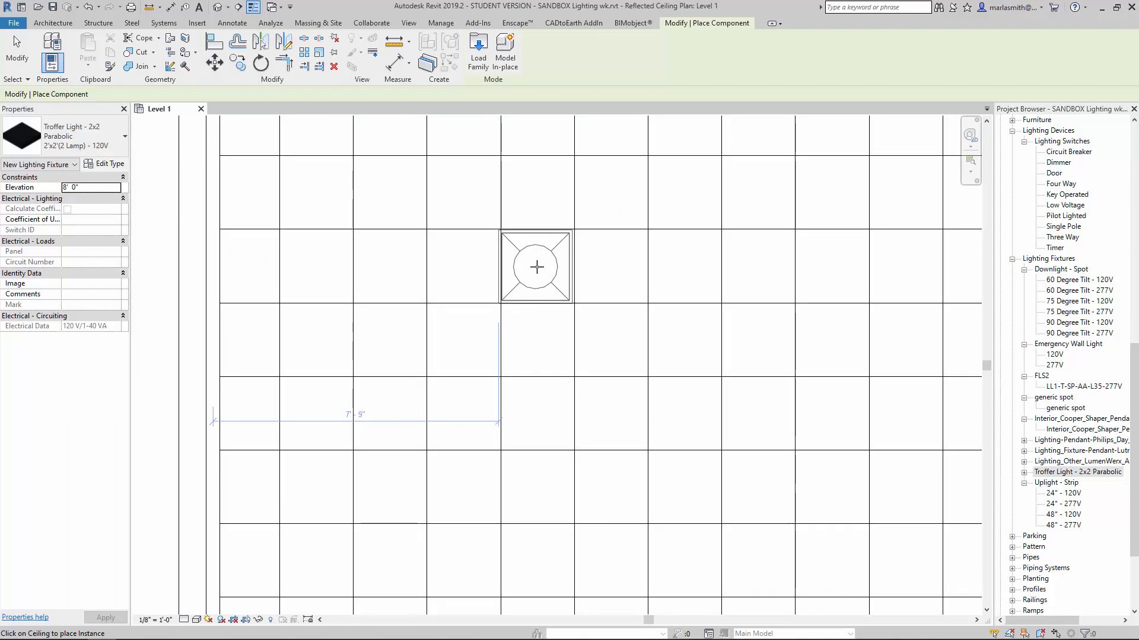
pyautogui.click(537, 267)
pyautogui.press('Escape')
pyautogui.press('Escape')
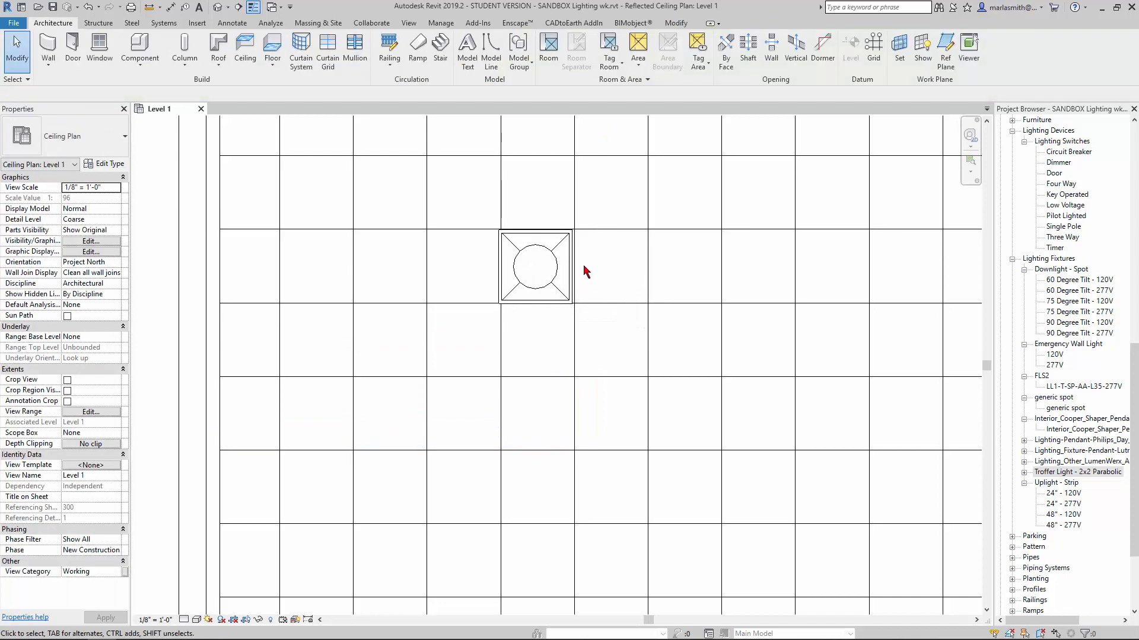
# - Align the troffer's right edge with the adjacent vertical ceiling grid line
pyautogui.scroll(3, 585, 271)
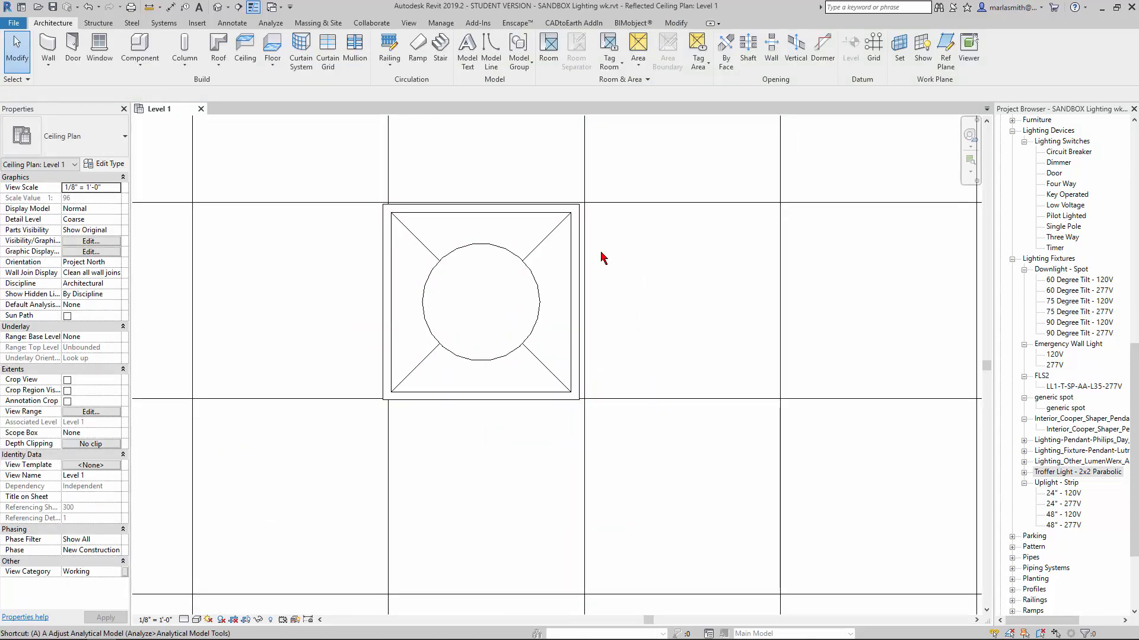
pyautogui.press('a')
pyautogui.press('l')
pyautogui.click(587, 266)
pyautogui.click(575, 269)
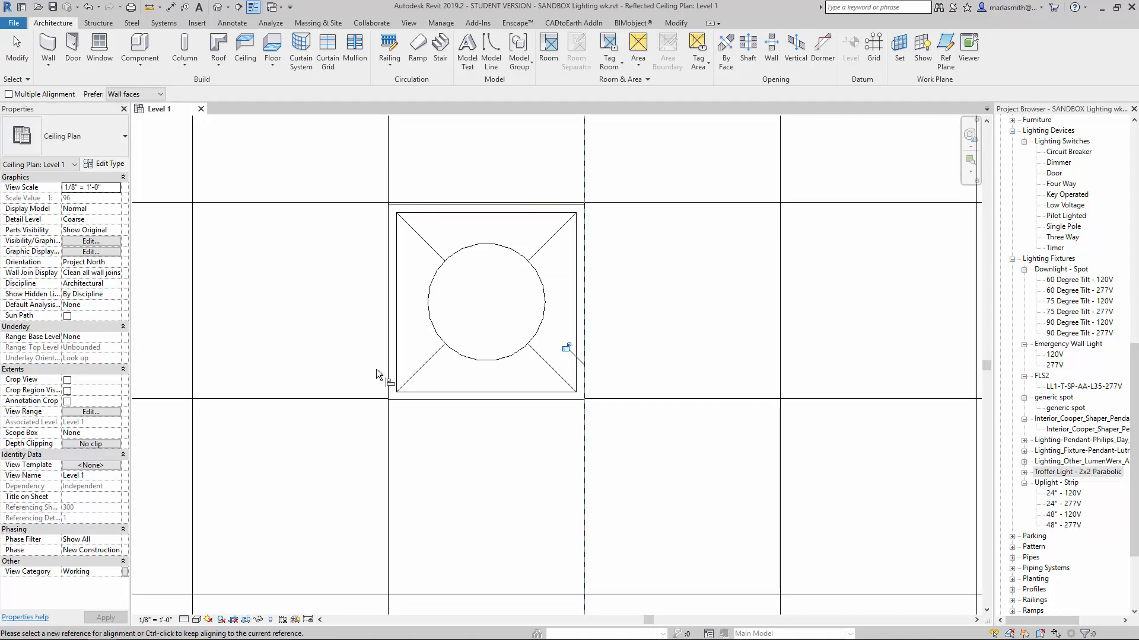
# - Align the troffer's upper edge with the horizontal ceiling grid line just above it
pyautogui.scroll(5, 411, 205)
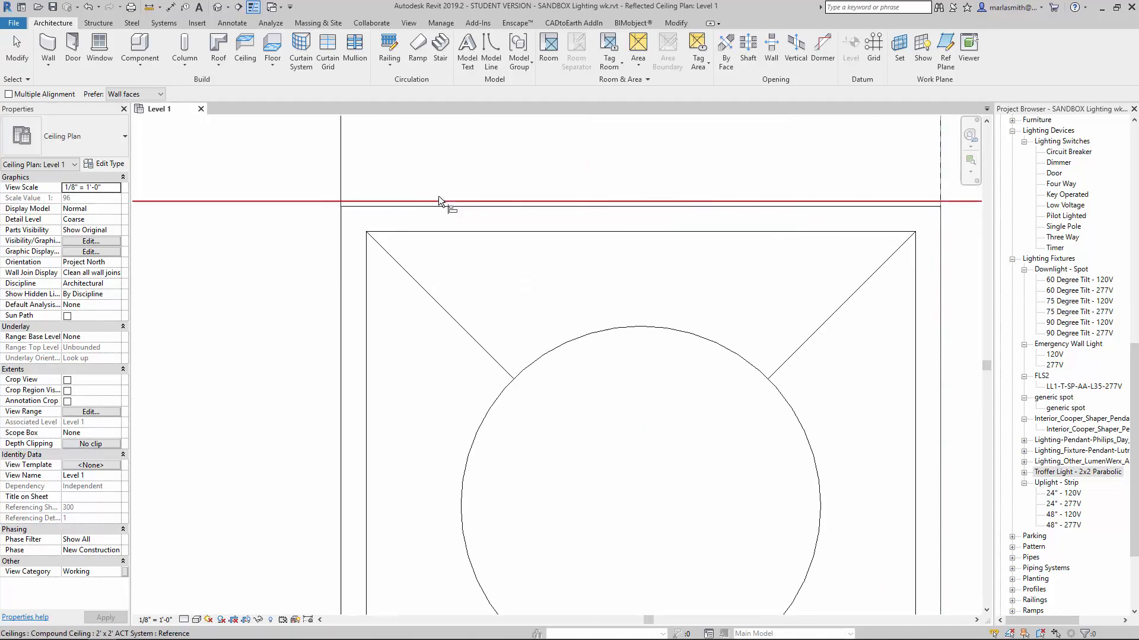
pyautogui.click(438, 201)
pyautogui.scroll(-5, 408, 202)
pyautogui.click(407, 201)
pyautogui.scroll(-5, 407, 202)
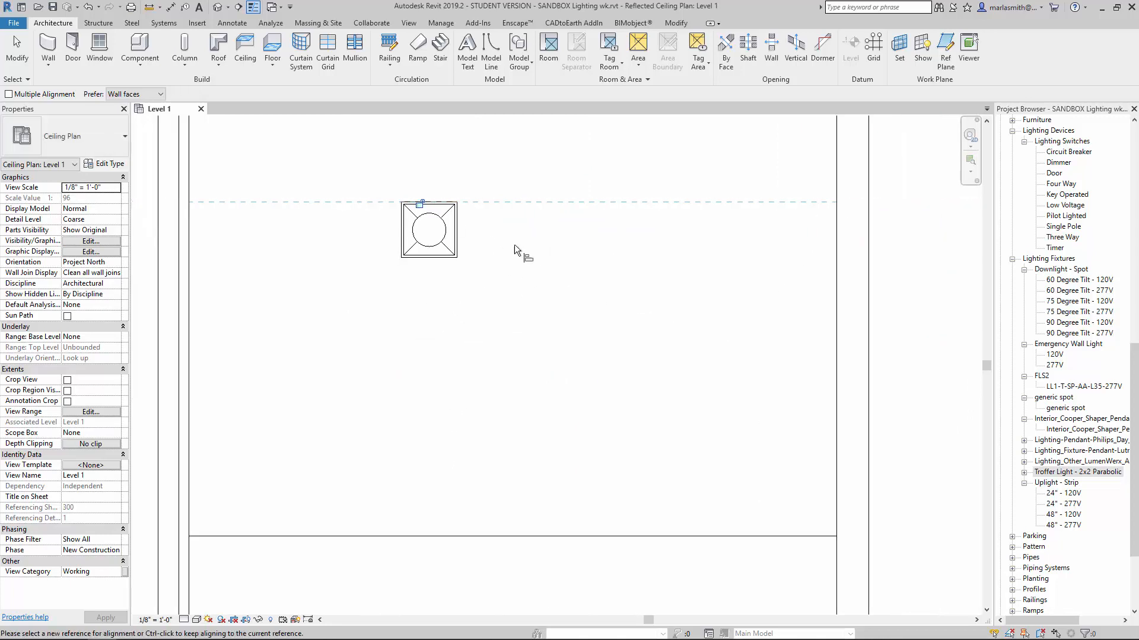
pyautogui.press('Escape')
# - Create a building section similar to Section 1, running vertically through the troffer from above the building to below it
pyautogui.scroll(-5, 543, 272)
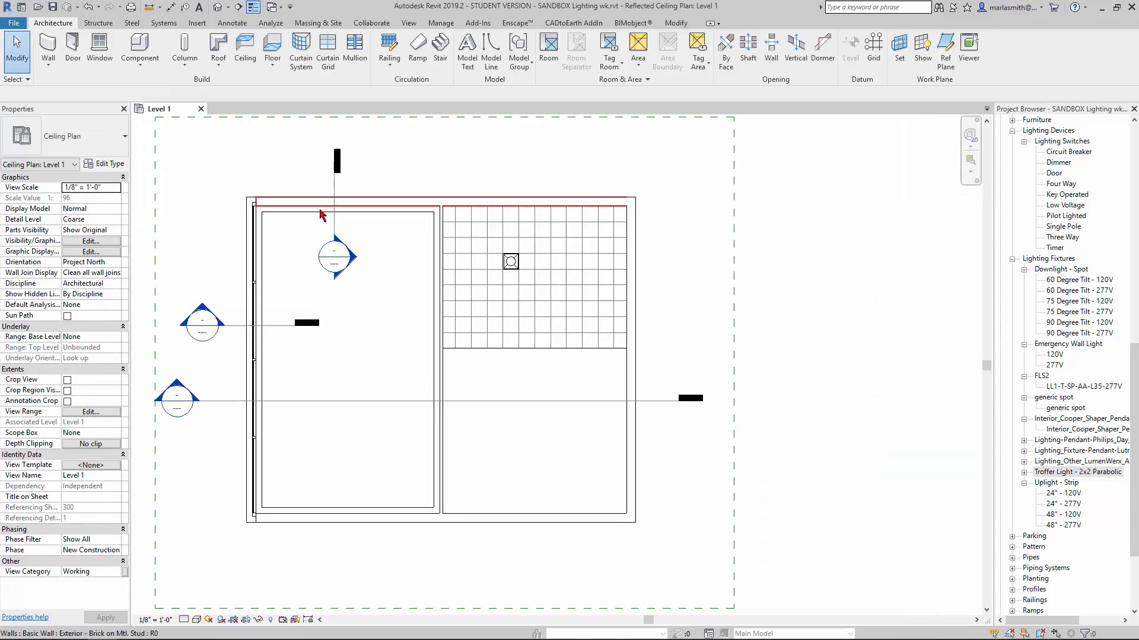
pyautogui.click(277, 325)
pyautogui.rightClick(277, 330)
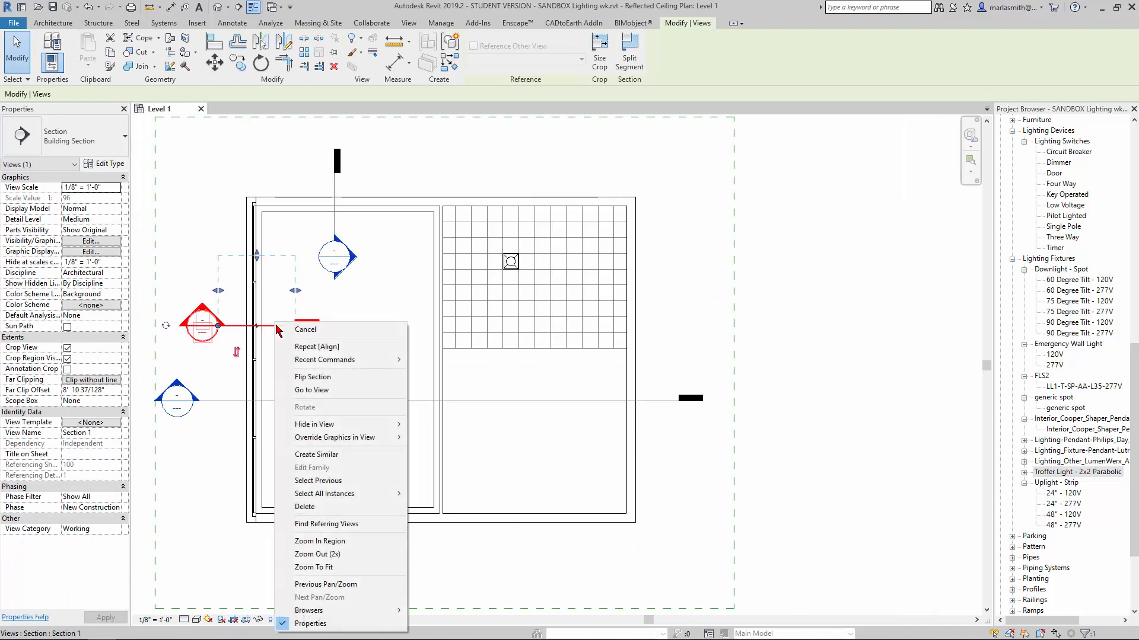
pyautogui.click(323, 455)
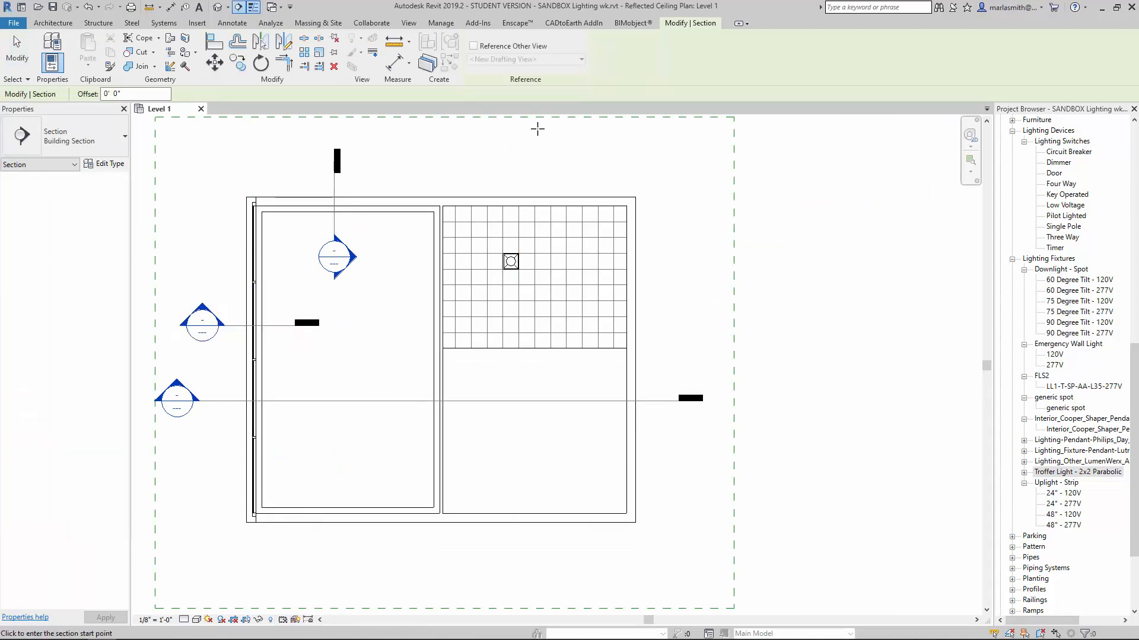
pyautogui.click(509, 167)
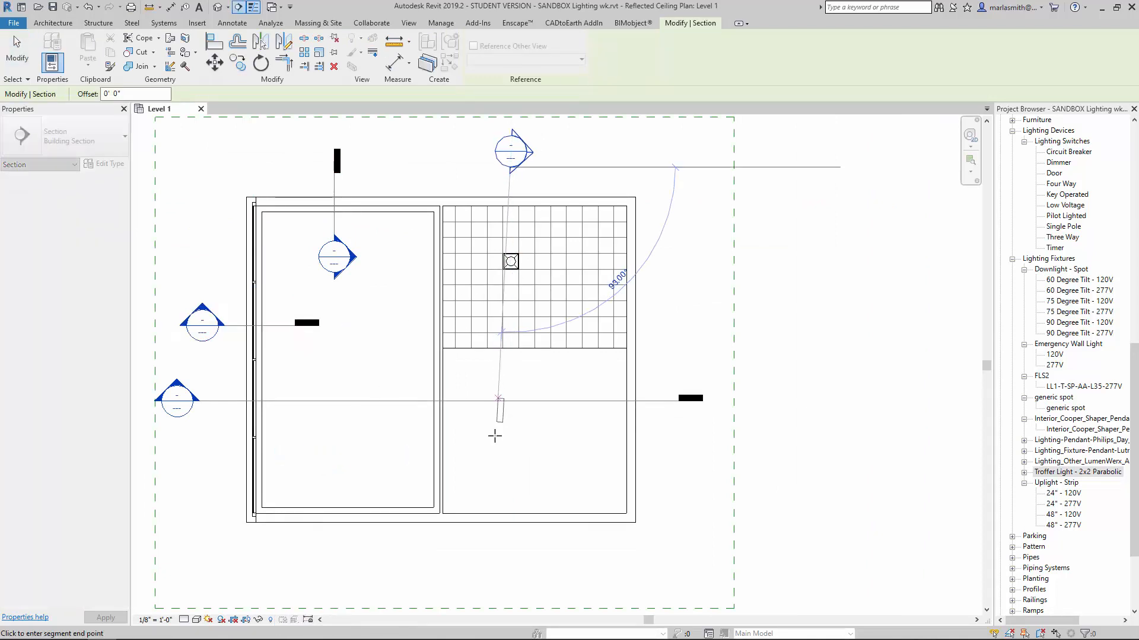
pyautogui.click(510, 538)
pyautogui.press('Escape')
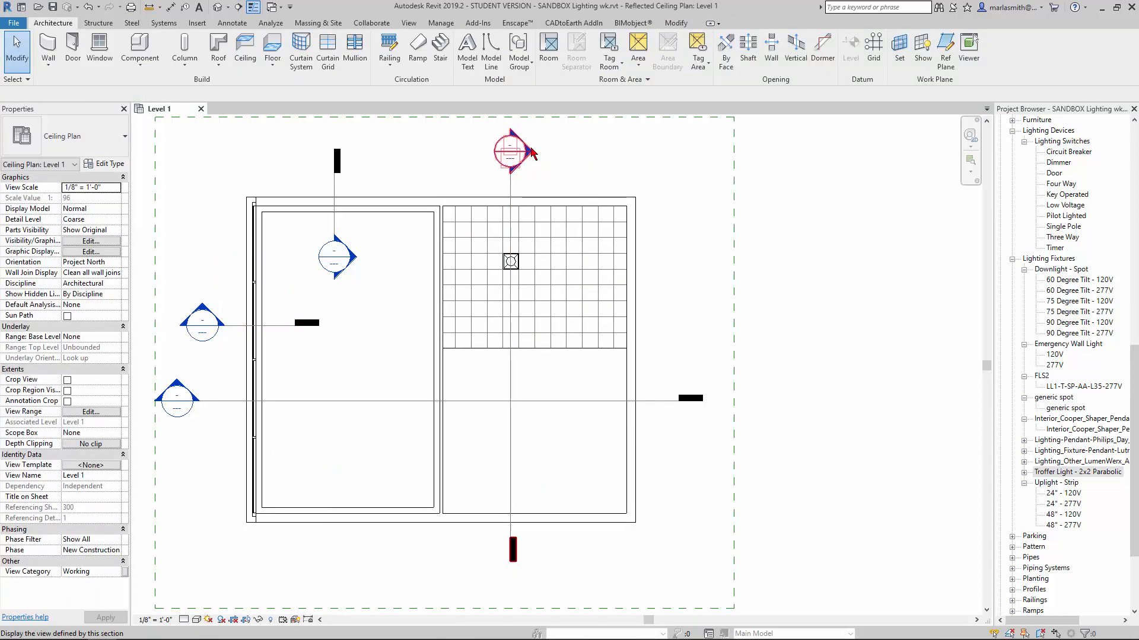
# - Open the new section view and examine how the troffer sits in the ceiling
pyautogui.doubleClick(530, 152)
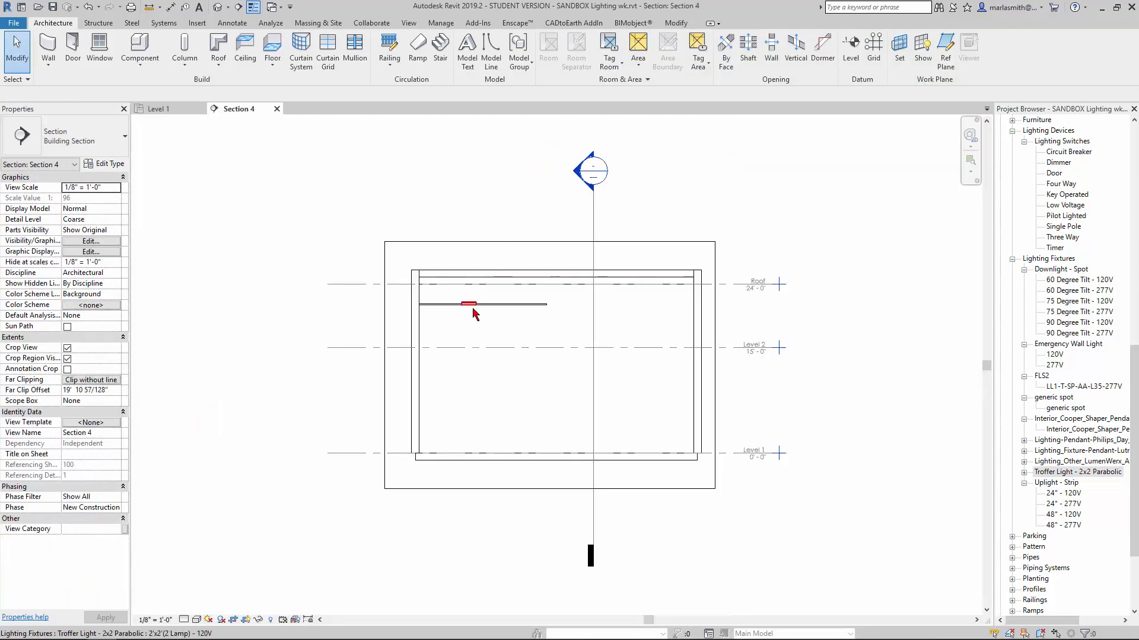
pyautogui.scroll(3, 469, 308)
pyautogui.scroll(3, 472, 312)
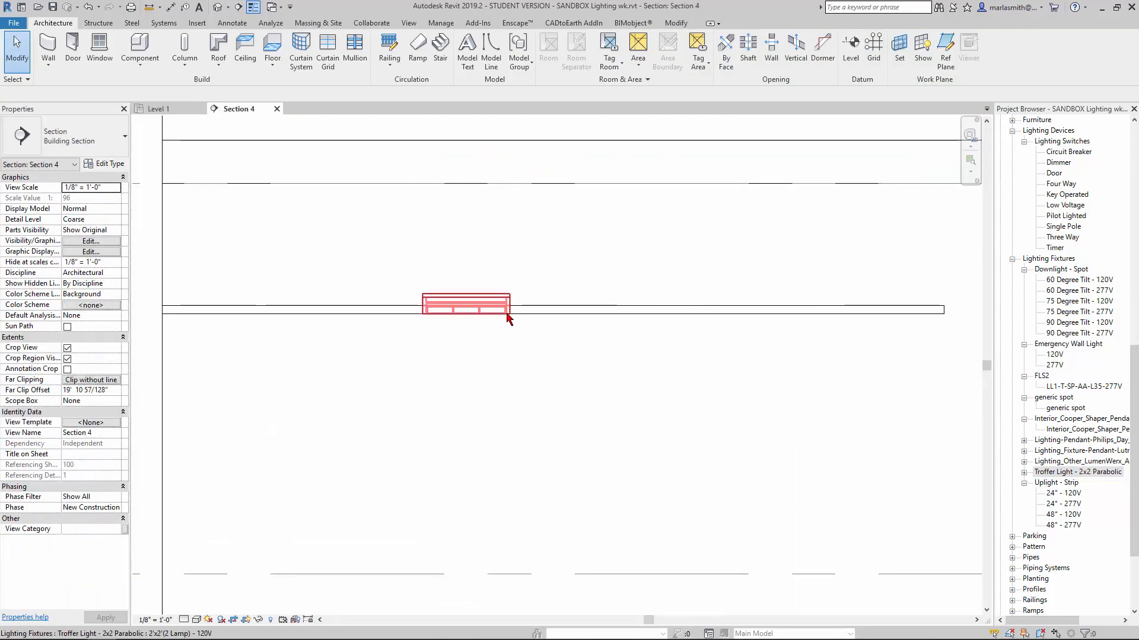